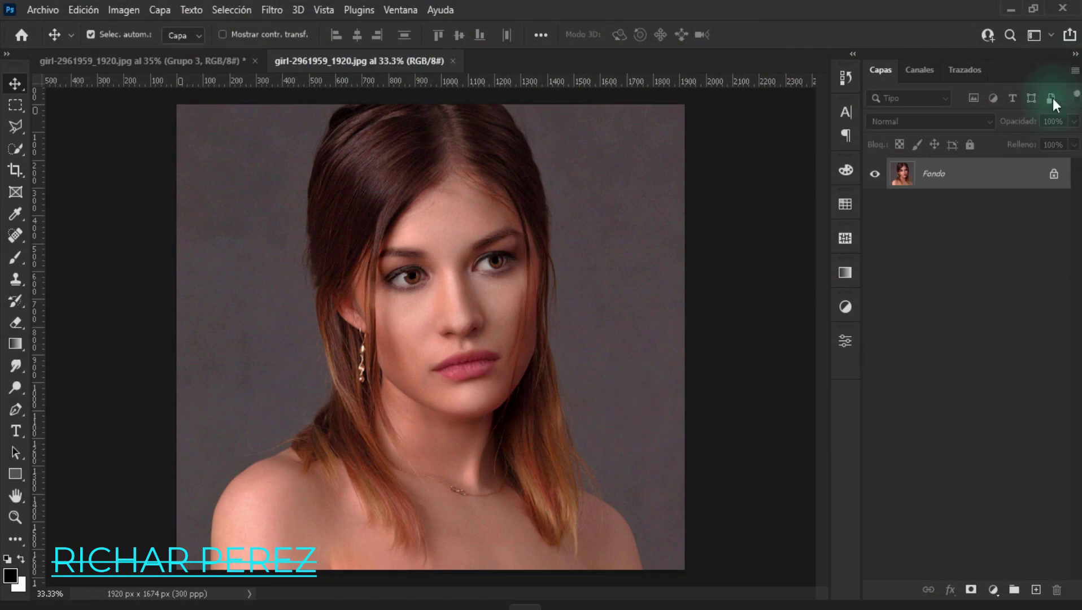
# Unlock Fondo as layer 'mujer', duplicate it as 'mujer copia', and hide the original.
pyautogui.click(1054, 174)
pyautogui.doubleClick(947, 173)
pyautogui.write('mujer')
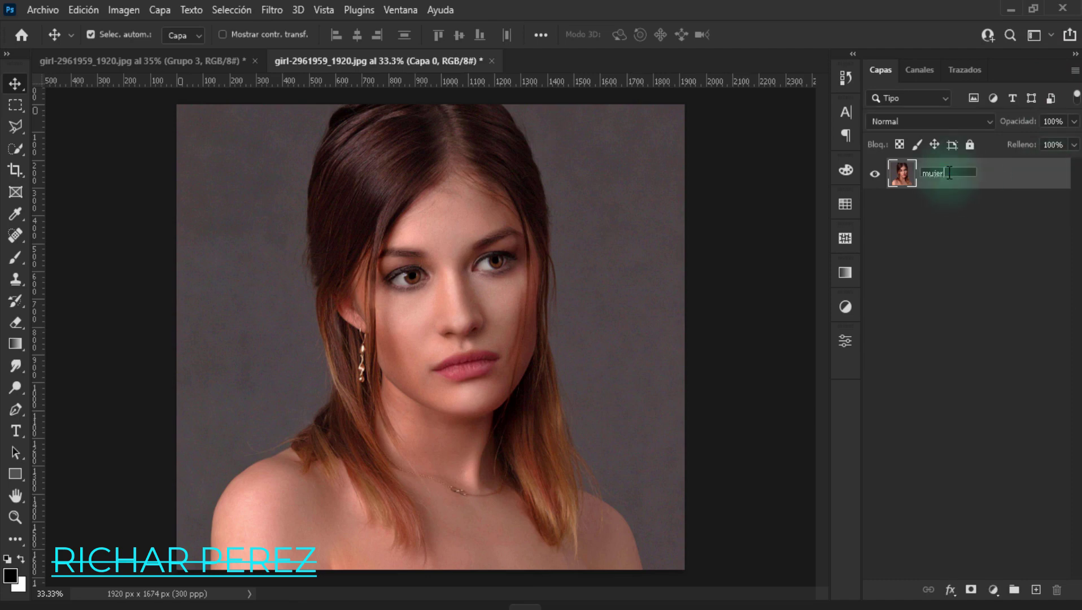
pyautogui.press('Return')
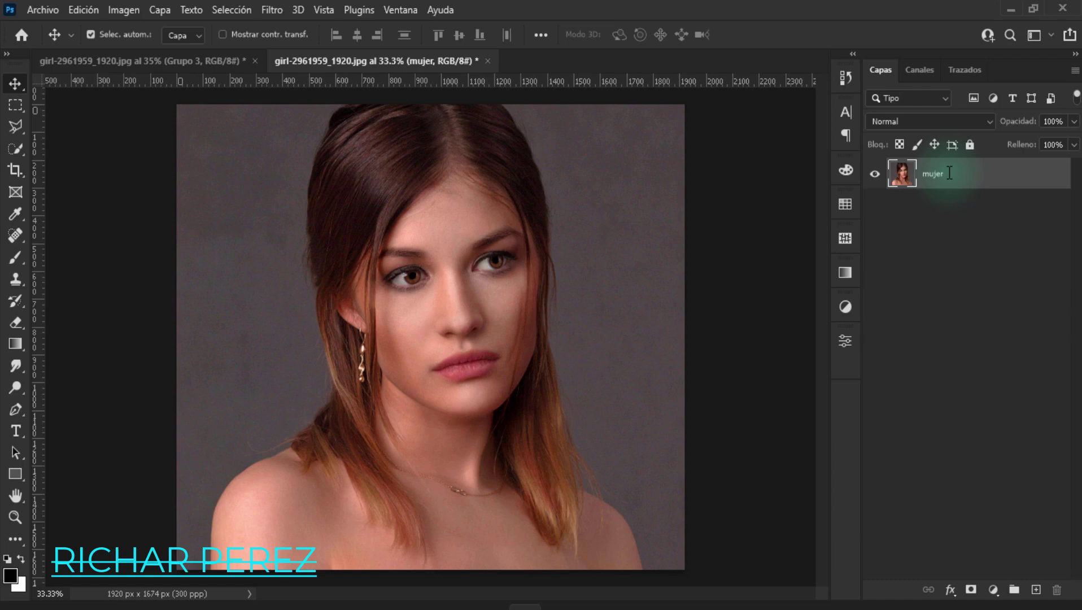
pyautogui.hotkey('ctrl', 'j')
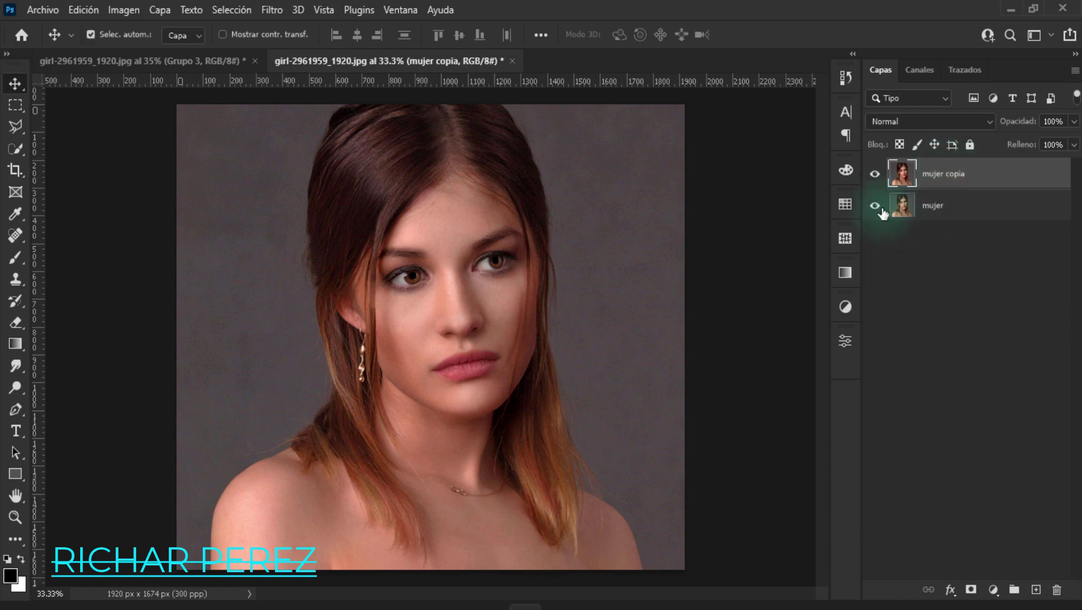
pyautogui.click(878, 208)
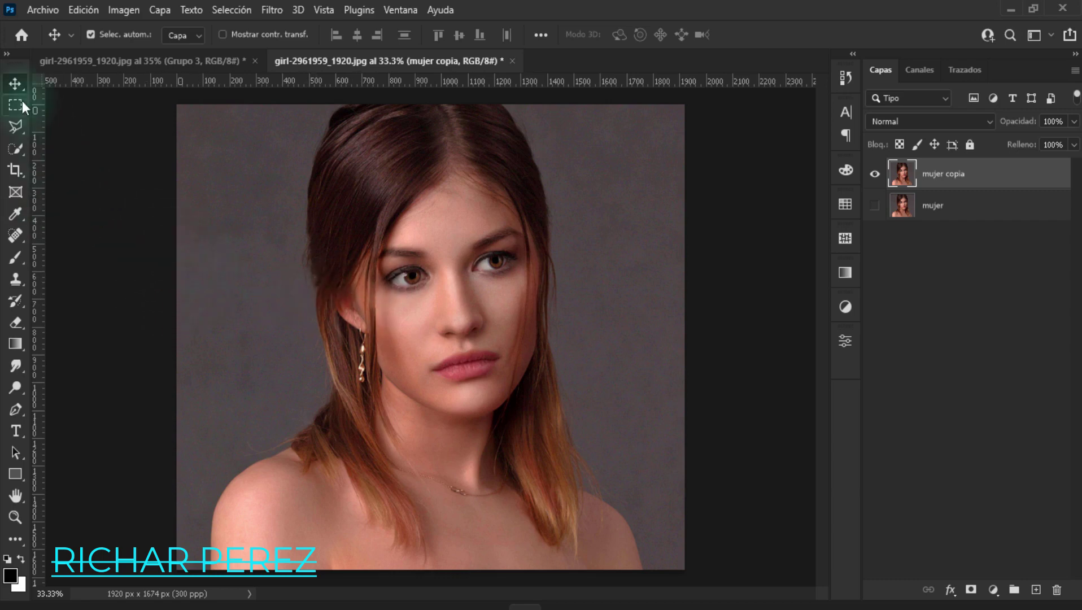
# Copy a rectangular strip across the ear and cheek to Capa 1, hiding both portrait layers.
pyautogui.moveTo(15, 105); pyautogui.dragTo(60, 109)
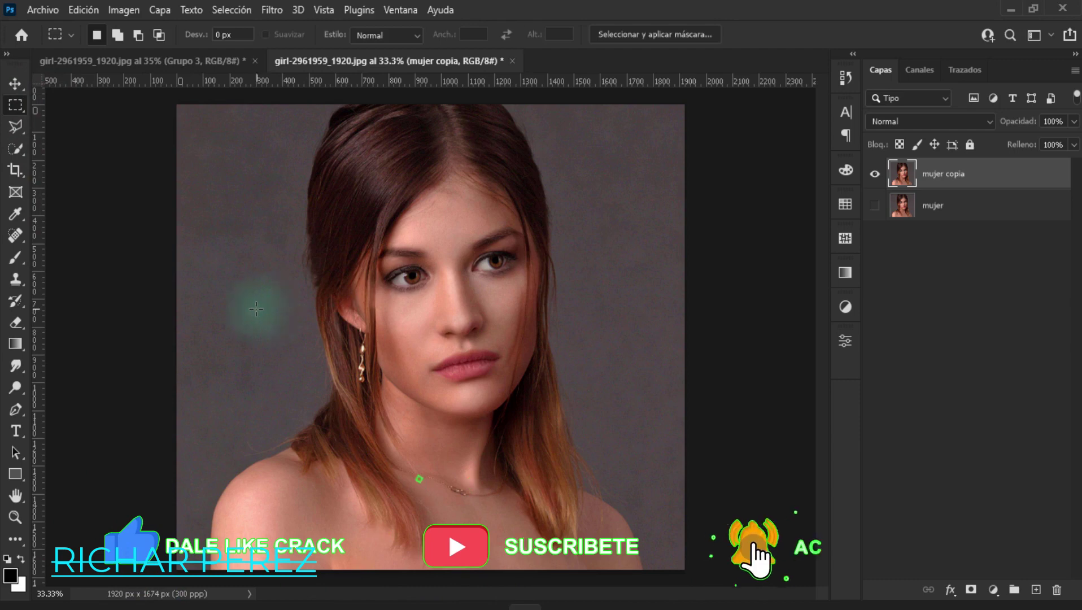
pyautogui.moveTo(252, 309); pyautogui.dragTo(428, 345)
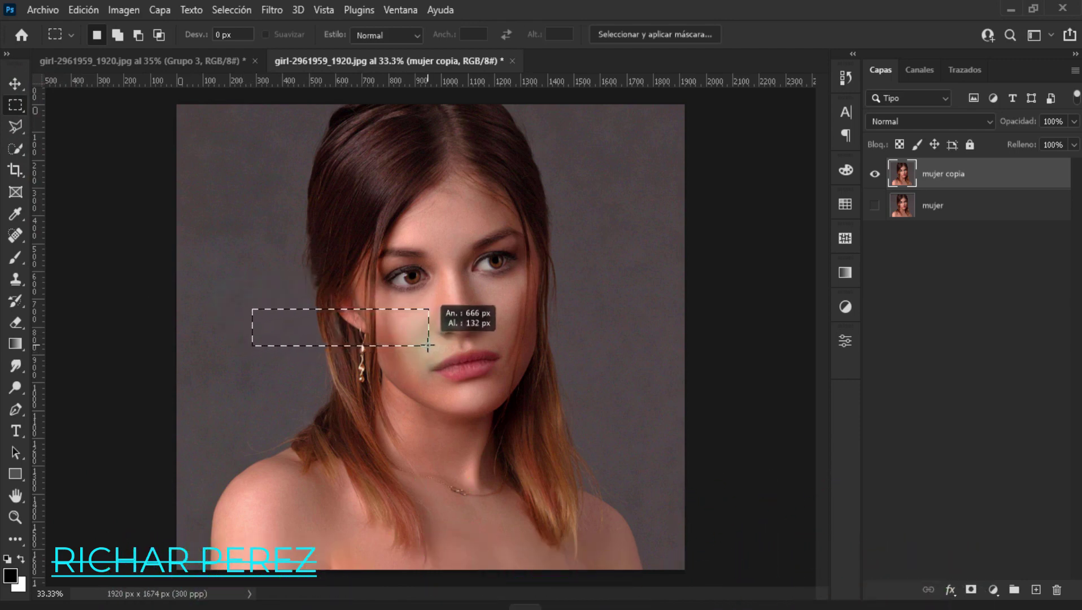
pyautogui.moveTo(428, 345); pyautogui.dragTo(427, 350)
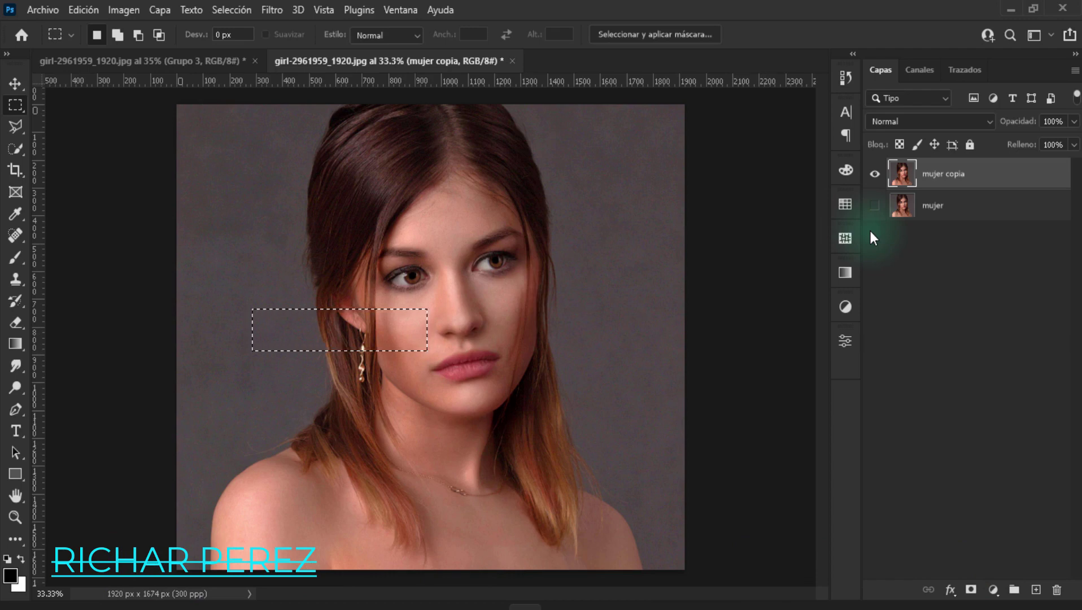
pyautogui.hotkey('ctrl', 'j')
pyautogui.click(874, 236)
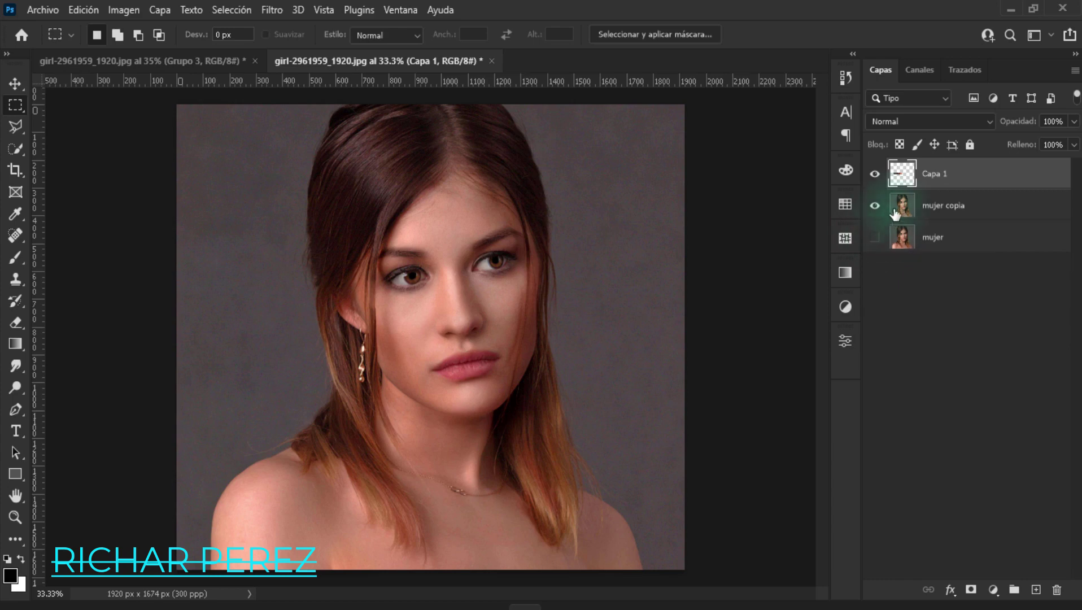
pyautogui.click(875, 206)
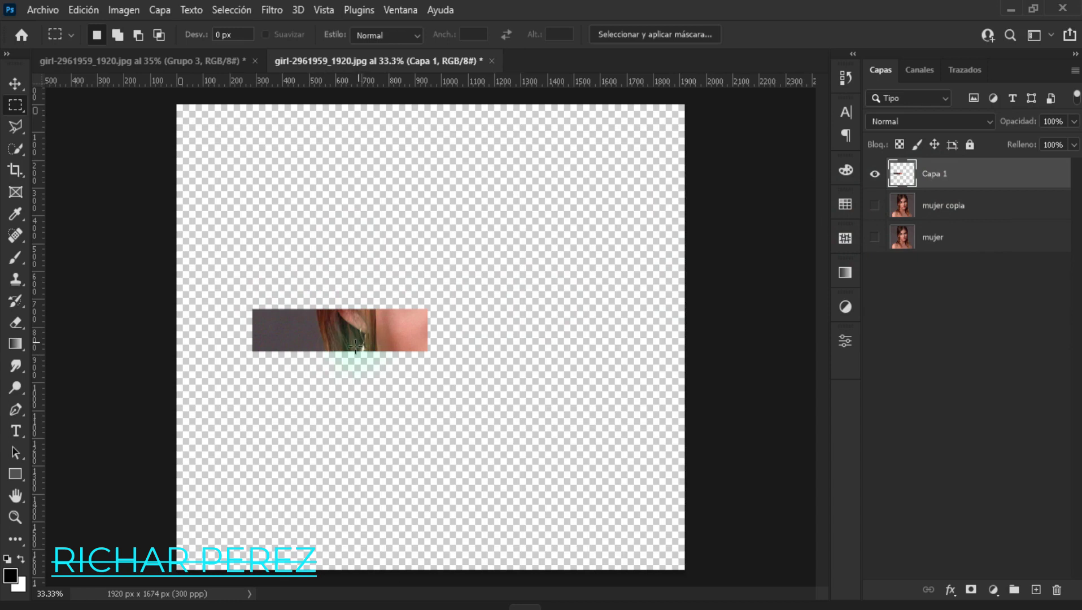
pyautogui.scroll(2, 356, 346)
pyautogui.scroll(-1, 322, 374)
pyautogui.scroll(-1, 405, 339)
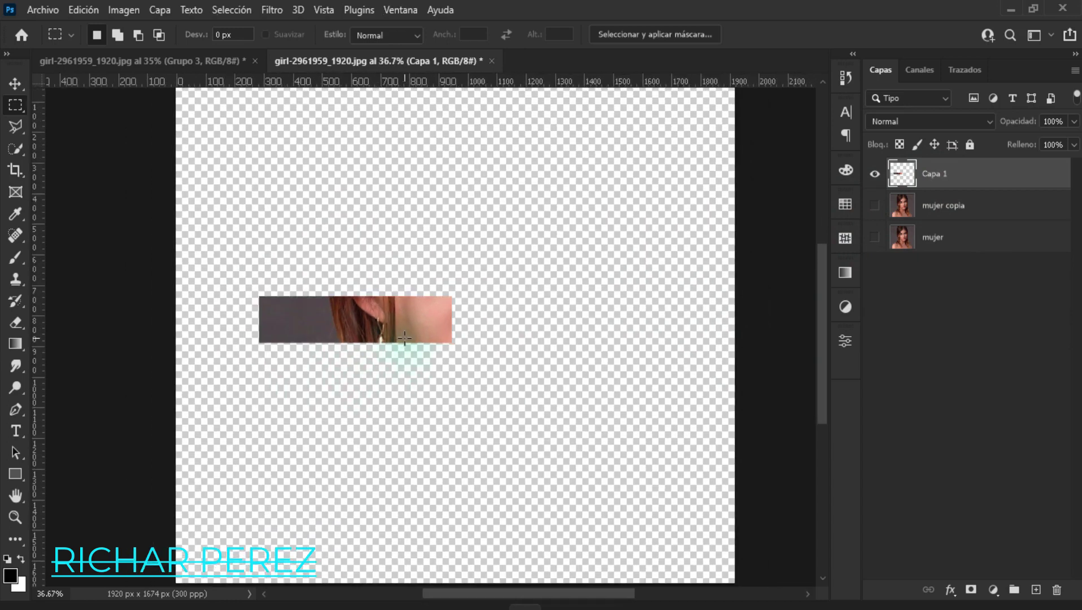
# Apply a Wave filter with 5 generators and Square type to Capa 1, then show mujer copia.
pyautogui.click(273, 11)
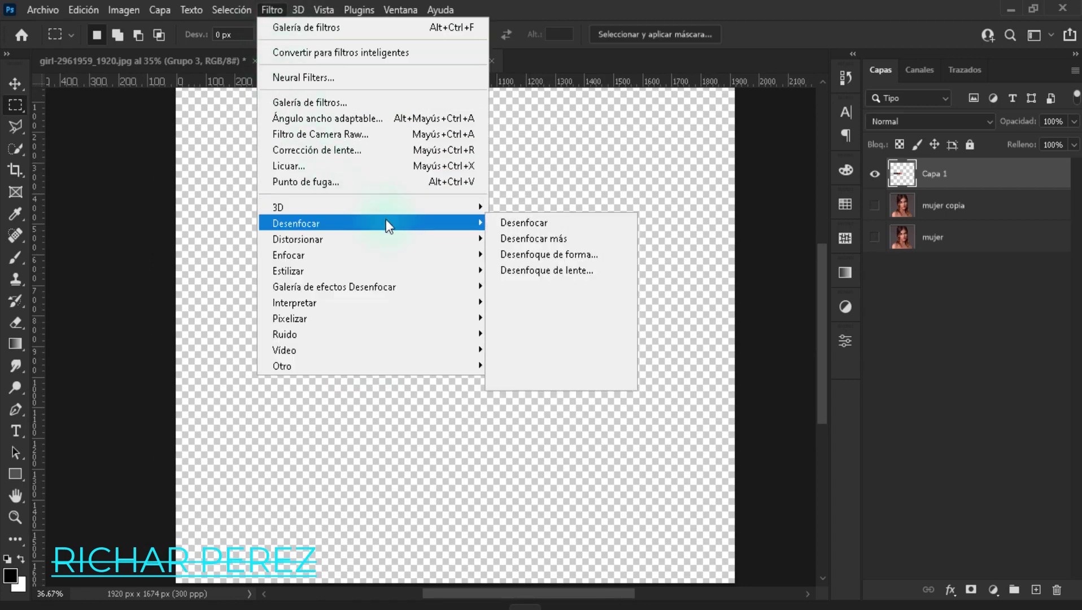
pyautogui.moveTo(372, 240)
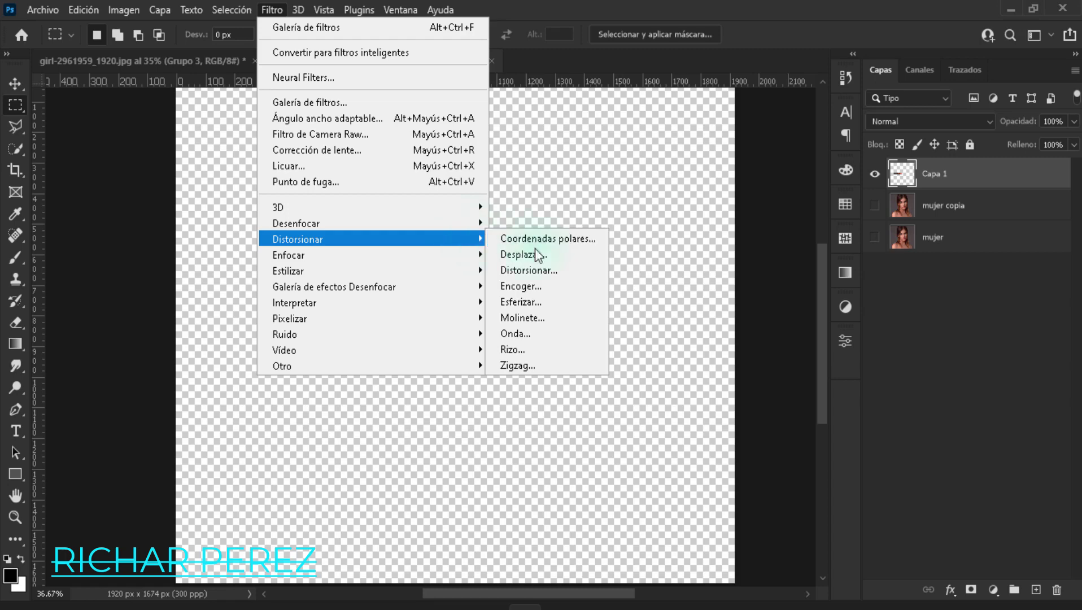
pyautogui.click(547, 333)
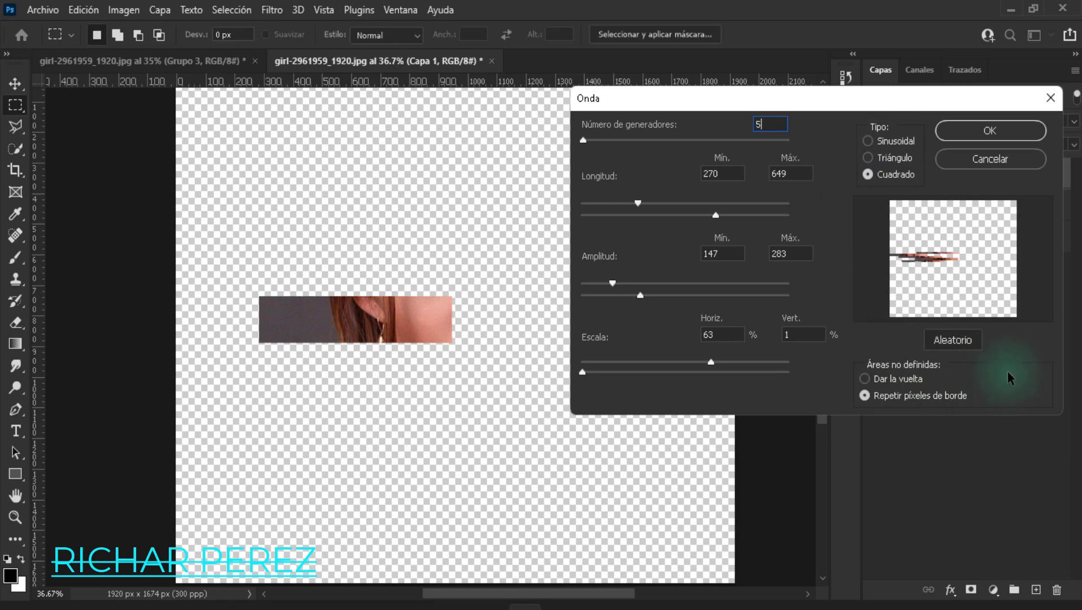
pyautogui.click(983, 132)
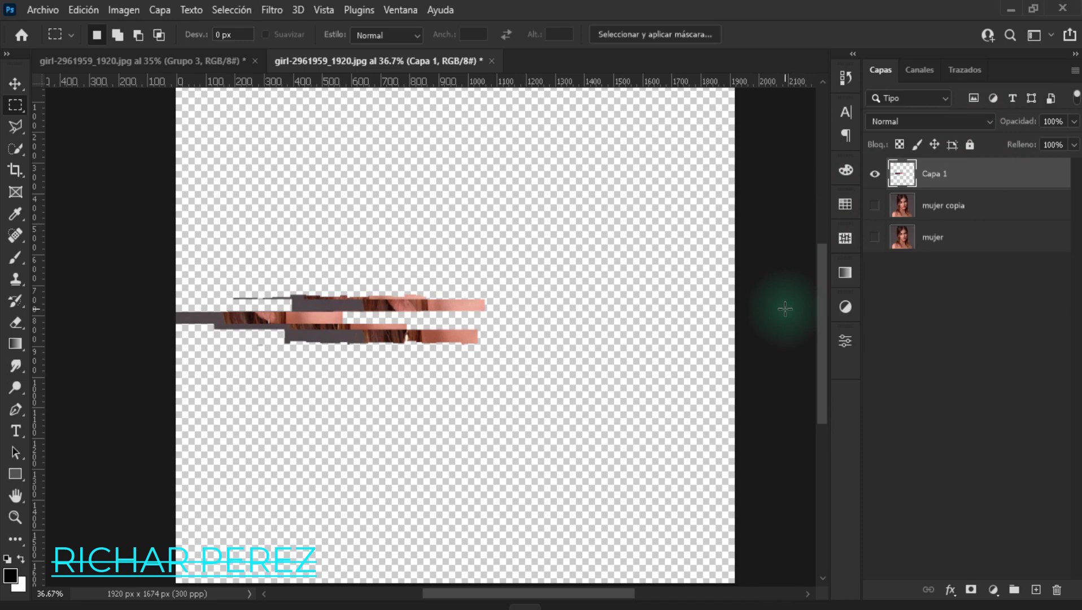
pyautogui.click(875, 206)
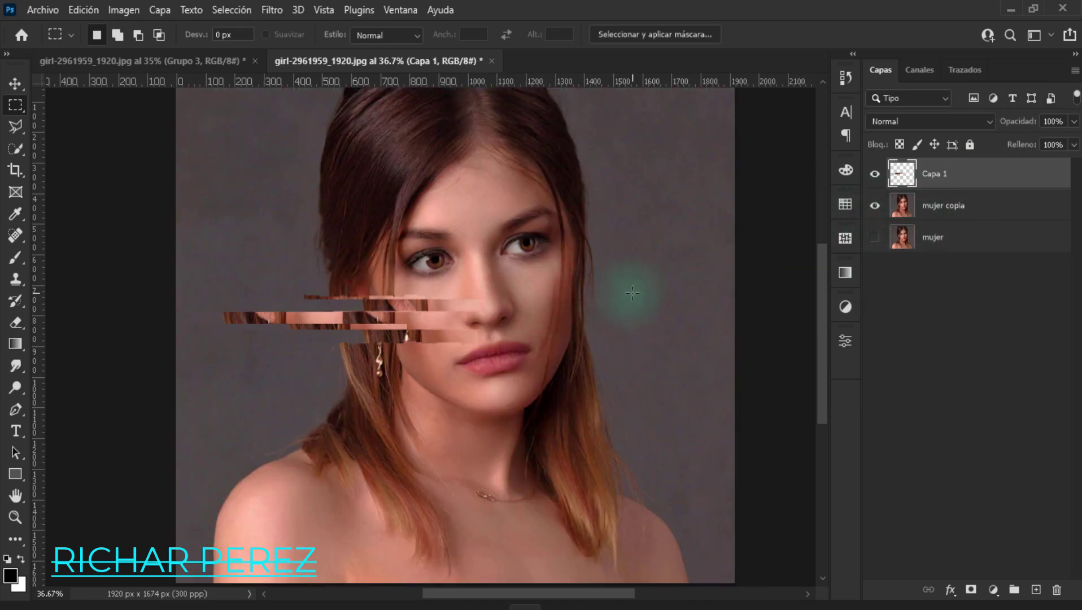
# Copy a rectangular strip across the right eye from mujer copia onto Capa 2.
pyautogui.click(967, 210)
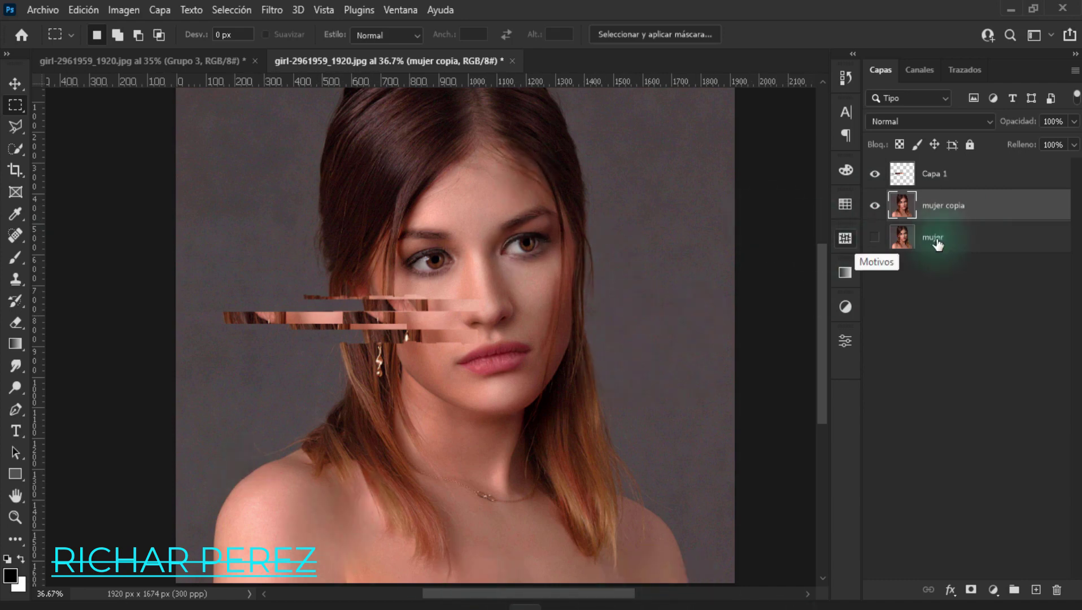
pyautogui.rightClick(15, 106)
pyautogui.click(61, 111)
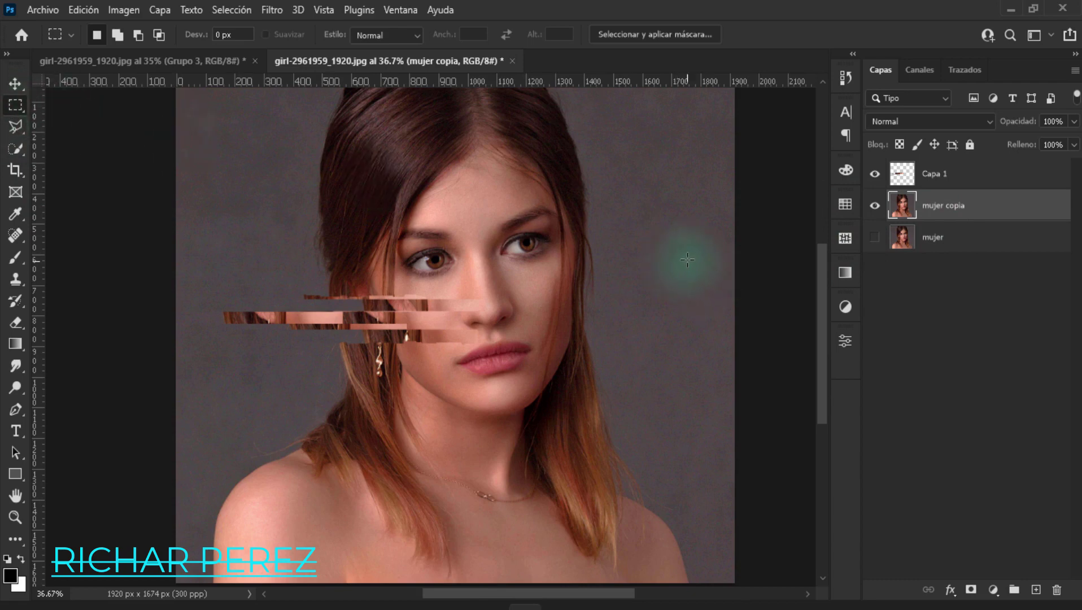
pyautogui.moveTo(672, 252); pyautogui.dragTo(521, 224)
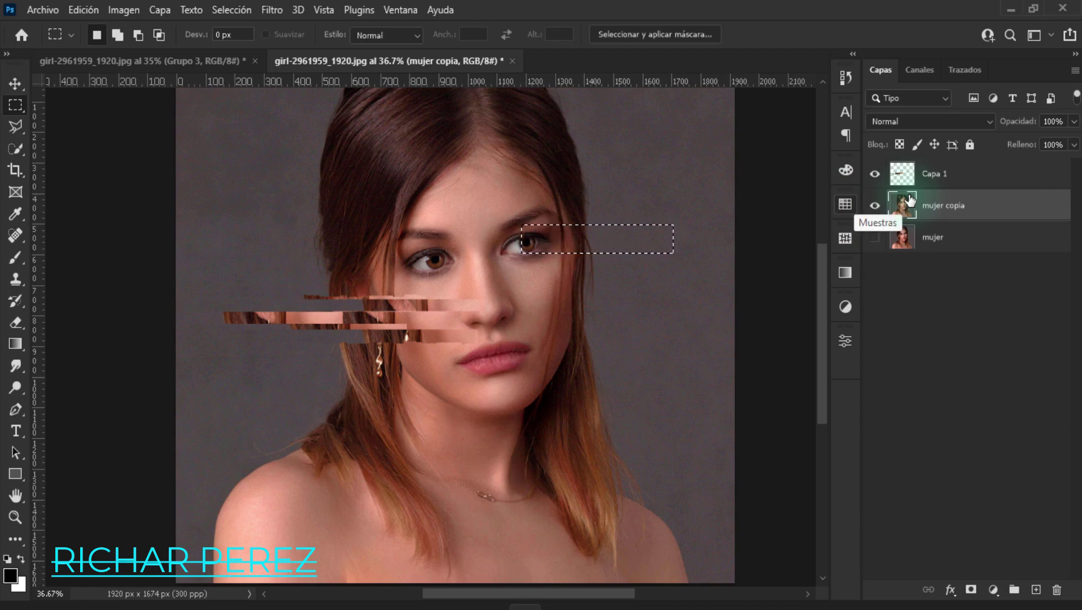
pyautogui.hotkey('ctrl', 'j')
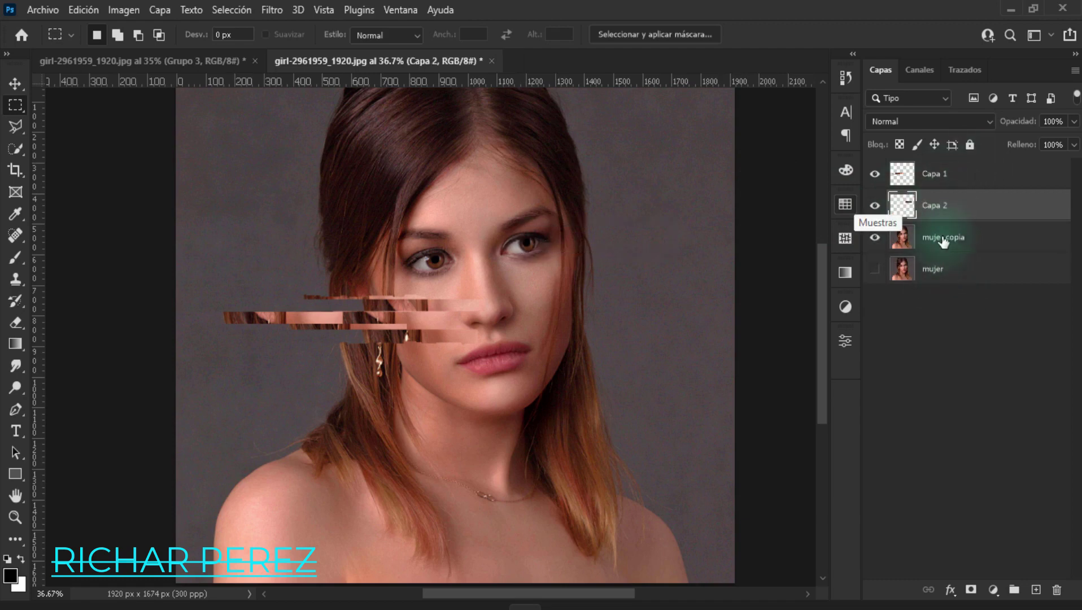
pyautogui.click(875, 237)
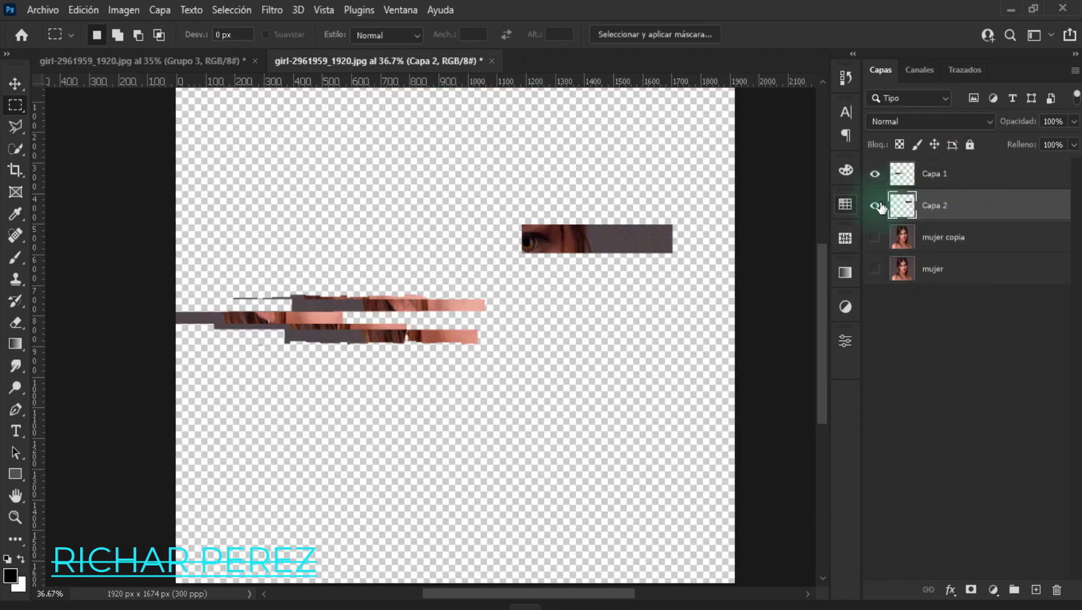
pyautogui.click(876, 206)
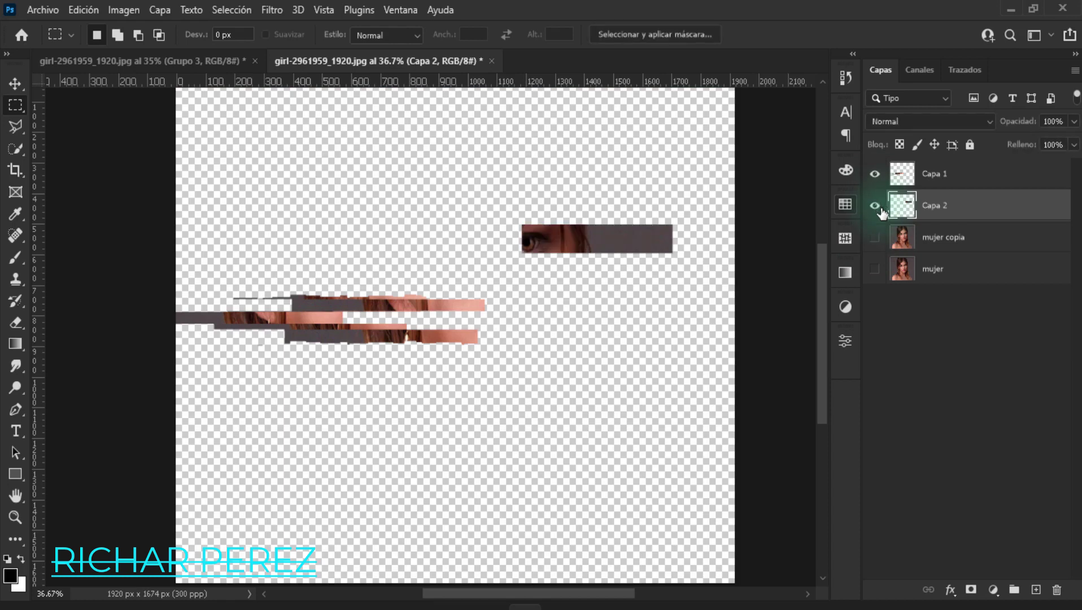
pyautogui.click(874, 240)
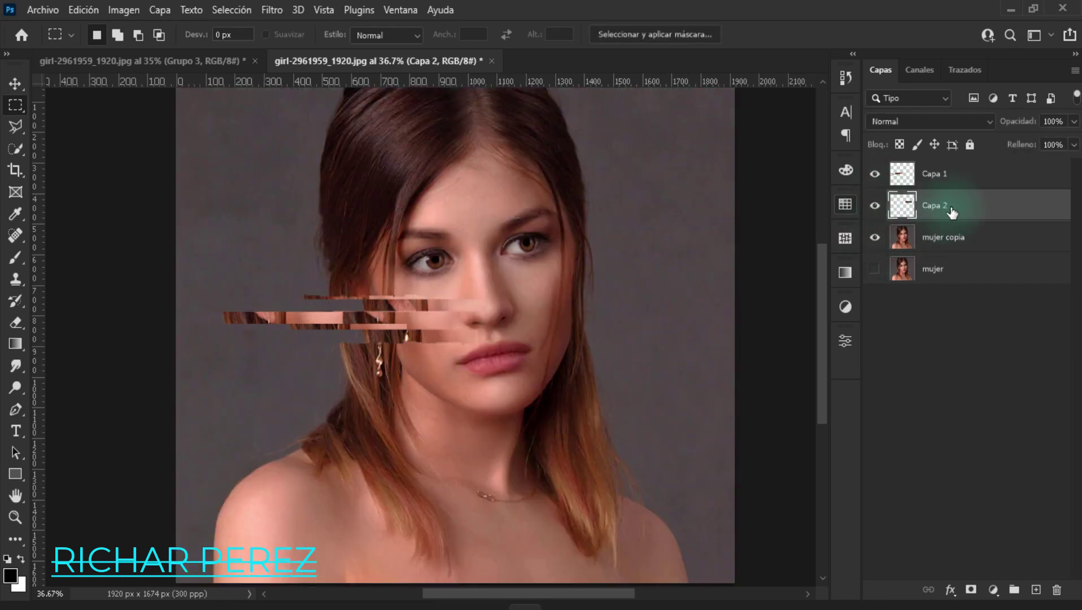
# Repeat the last Wave filter on the Capa 2 eye strip.
pyautogui.click(276, 16)
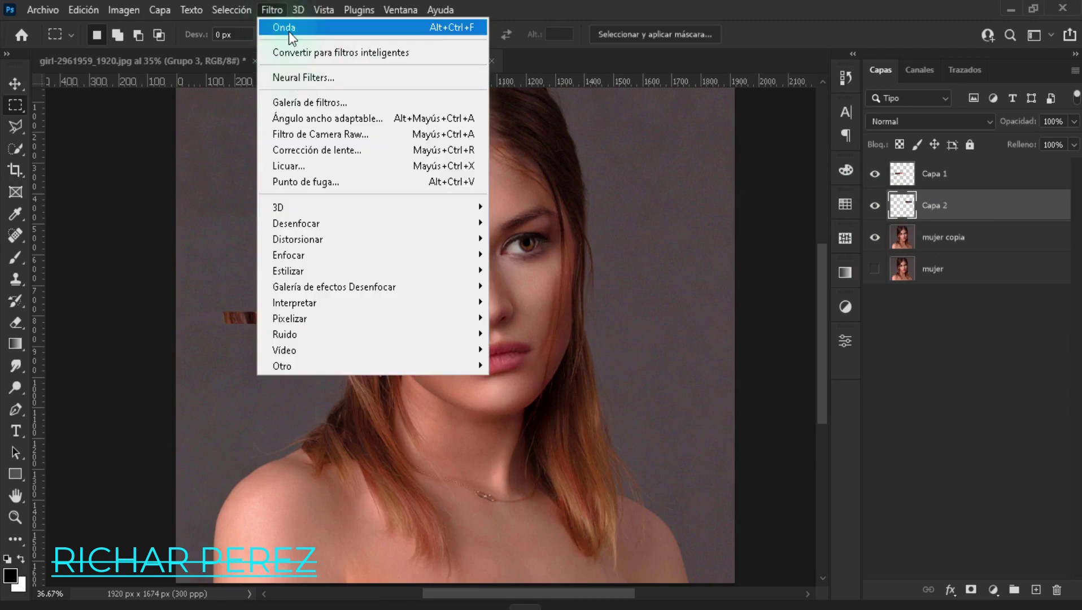
pyautogui.click(365, 30)
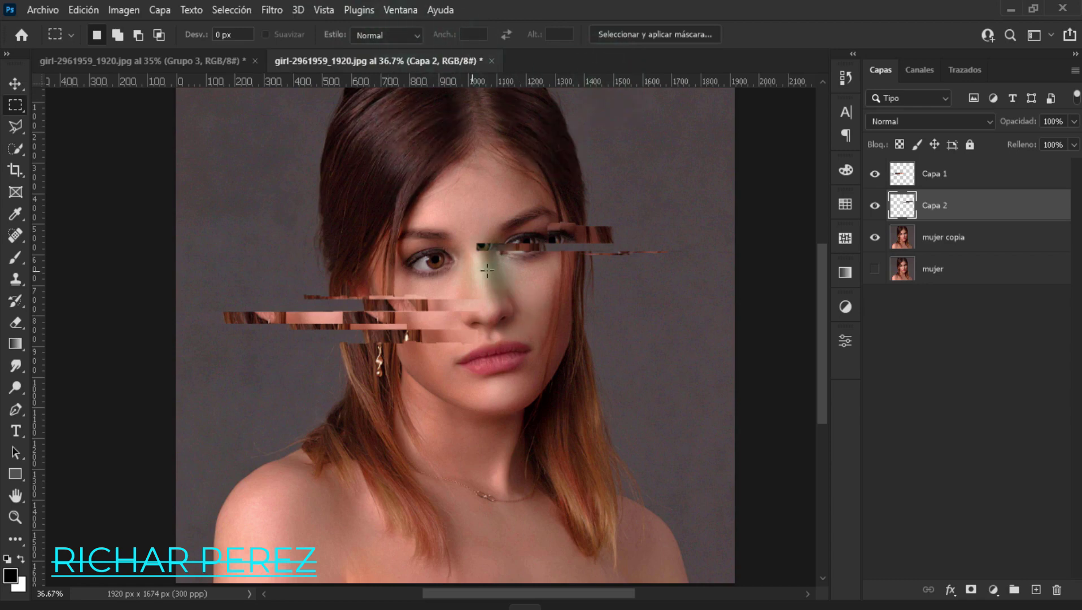
pyautogui.click(906, 242)
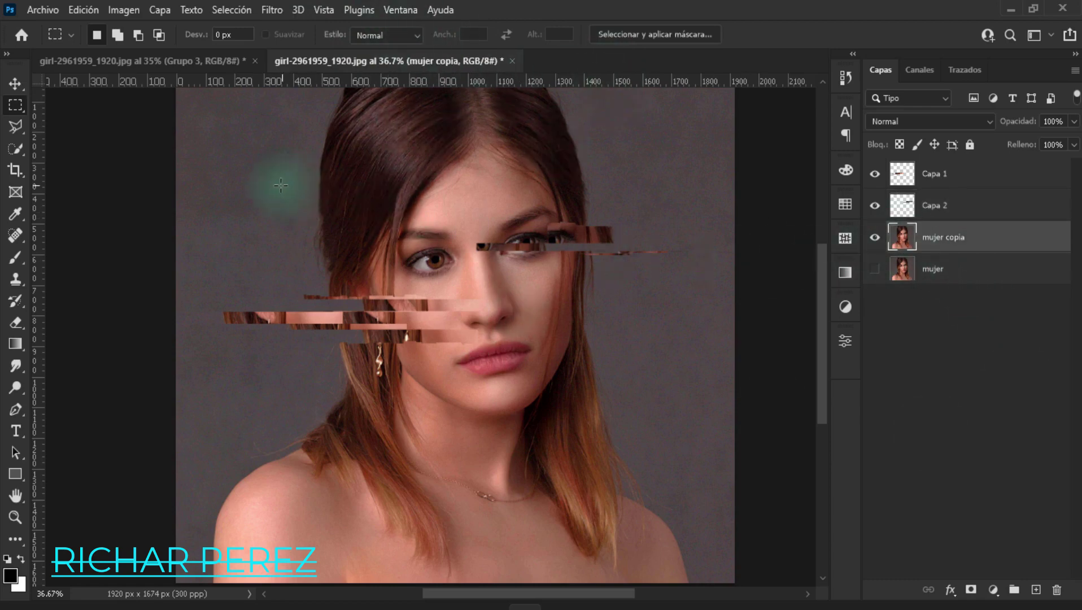
# Copy a strip above the left eye to Capa 3 and reapply the Wave filter.
pyautogui.moveTo(241, 207); pyautogui.dragTo(447, 244)
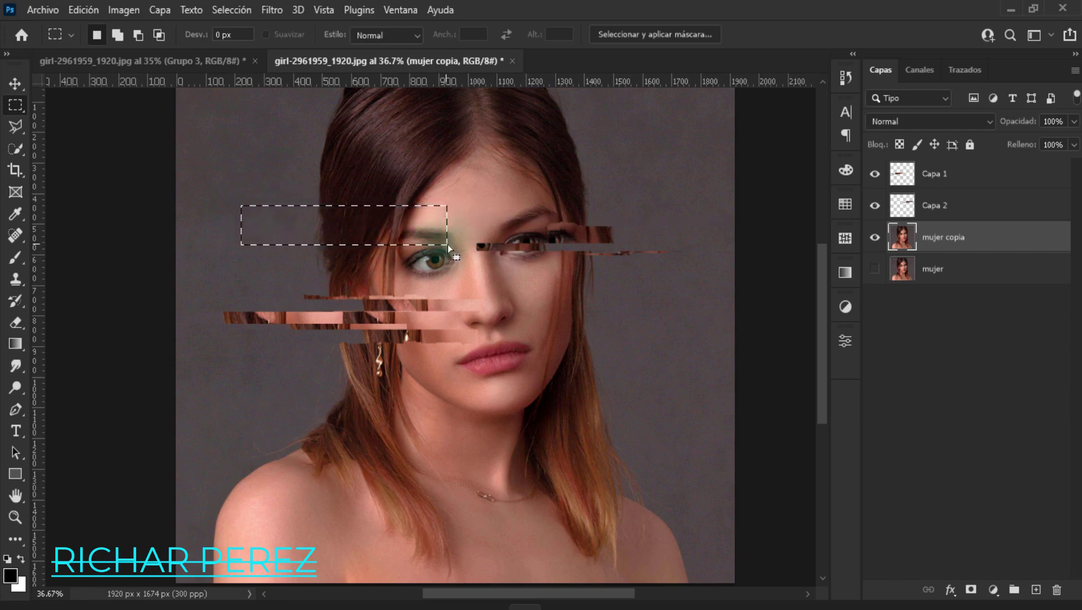
pyautogui.hotkey('ctrl', 'j')
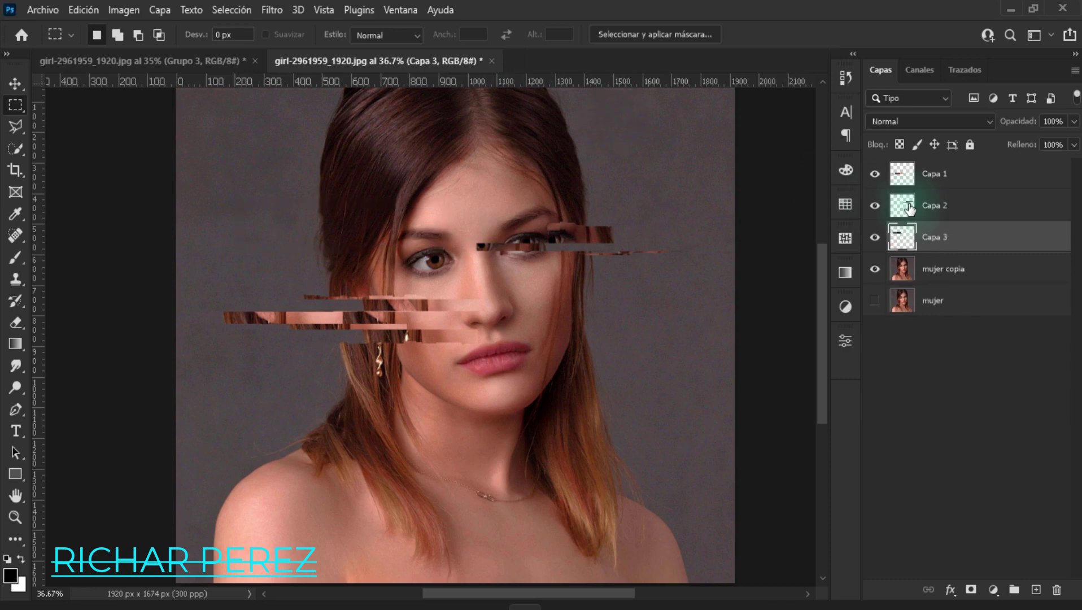
pyautogui.click(261, 10)
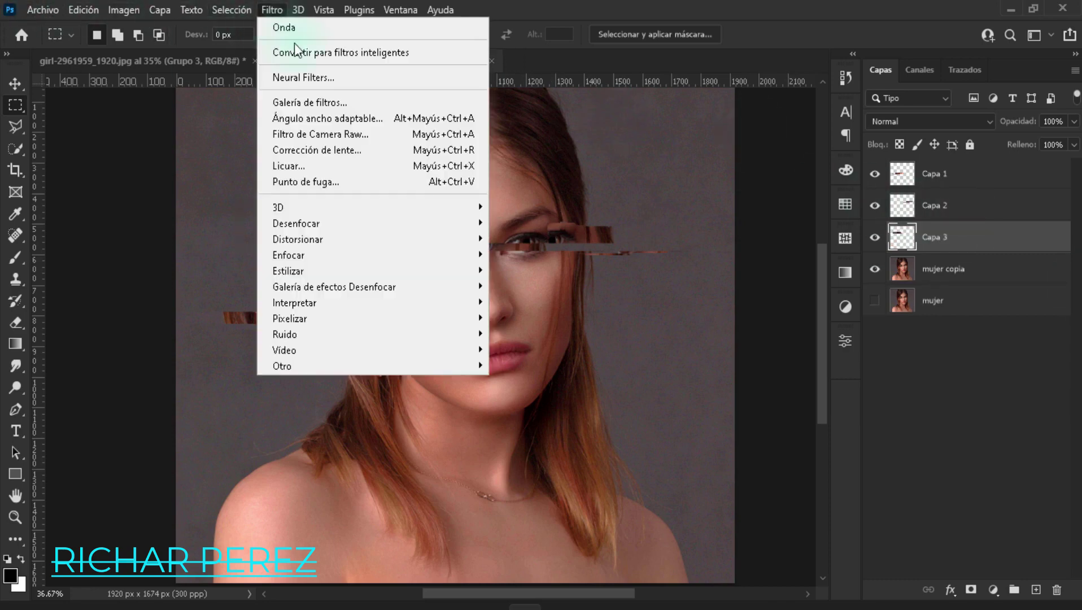
pyautogui.click(291, 30)
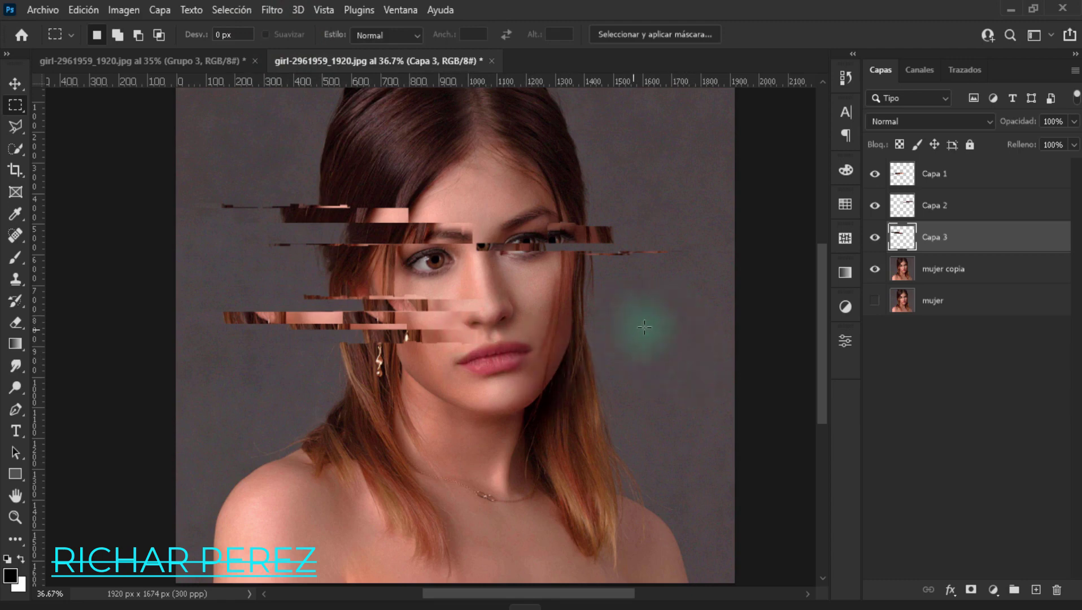
# Copy thin strips across the nose, eyes and hair onto their own layers.
pyautogui.moveTo(666, 329); pyautogui.dragTo(484, 299)
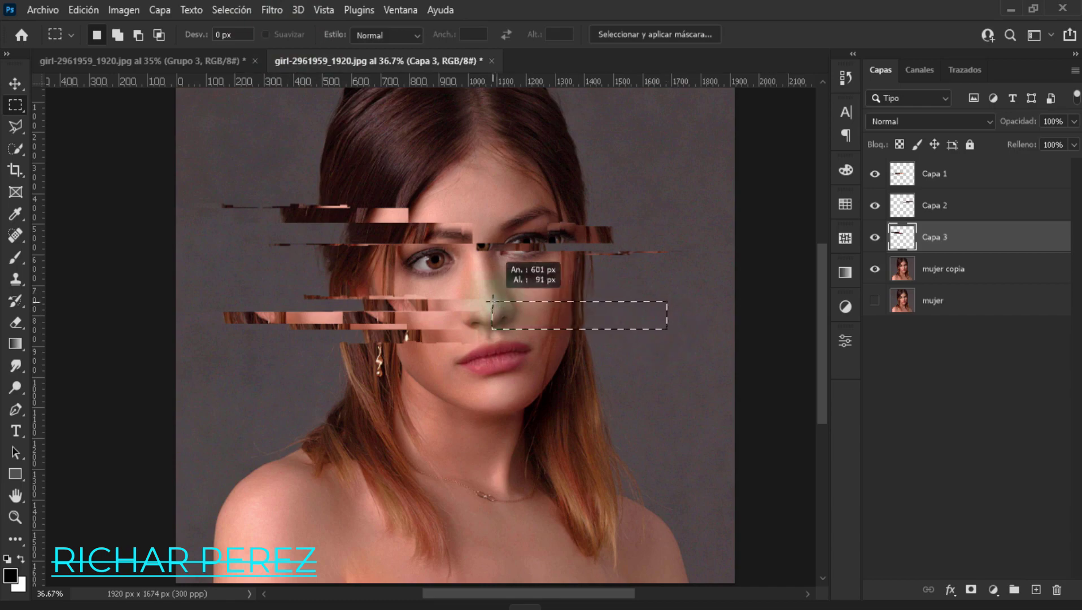
pyautogui.hotkey('ctrl', 'j')
pyautogui.moveTo(576, 314); pyautogui.dragTo(570, 375)
pyautogui.moveTo(676, 301); pyautogui.dragTo(478, 282)
pyautogui.click(960, 300)
pyautogui.hotkey('ctrl', 'j')
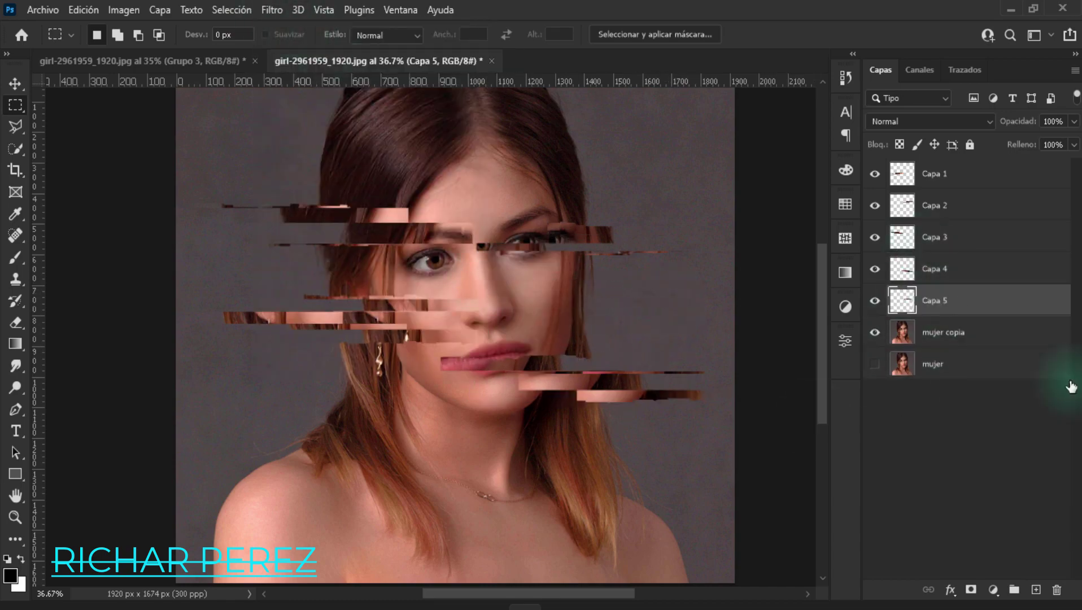
pyautogui.scroll(2, 551, 170)
pyautogui.moveTo(658, 215); pyautogui.dragTo(517, 187)
pyautogui.hotkey('ctrl', 'j')
pyautogui.moveTo(242, 175); pyautogui.dragTo(326, 188)
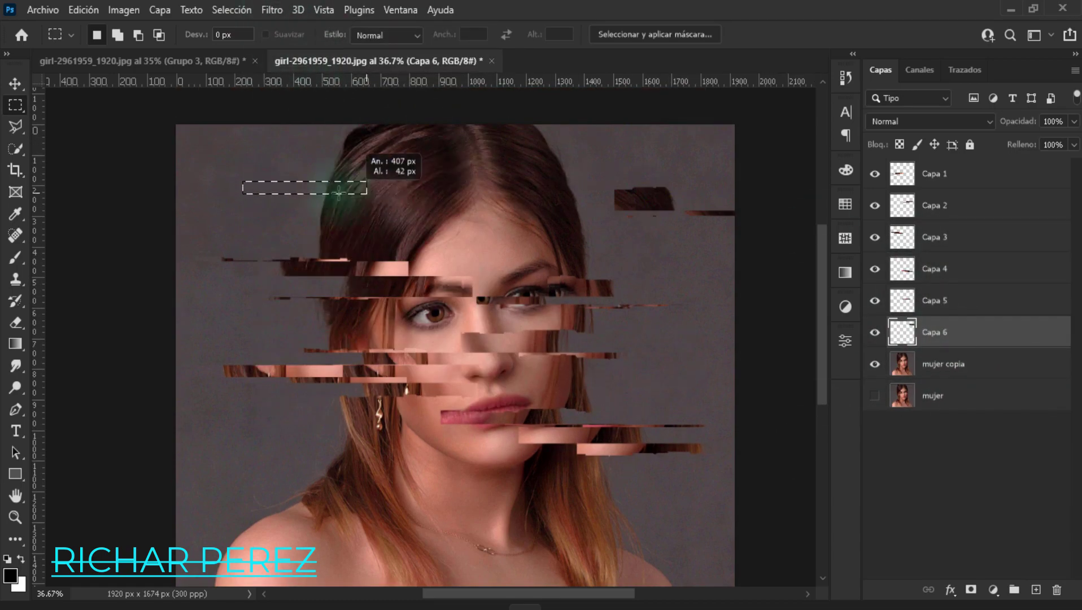
pyautogui.hotkey('ctrl', 'j')
pyautogui.scroll(-3, 175, 348)
# Copy more face strips to new layers, shift one sideways, and copy a bottom strip.
pyautogui.moveTo(174, 348); pyautogui.dragTo(374, 379)
pyautogui.click(954, 395)
pyautogui.hotkey('ctrl', 'j')
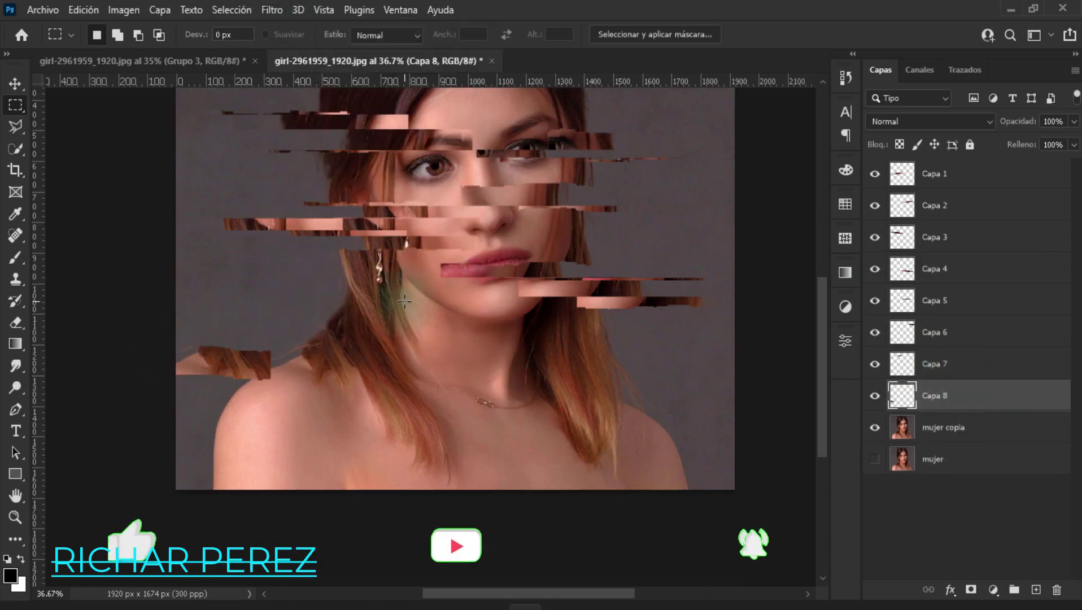
pyautogui.moveTo(422, 314); pyautogui.dragTo(266, 277)
pyautogui.click(899, 427)
pyautogui.hotkey('ctrl', 'j')
pyautogui.moveTo(409, 249); pyautogui.dragTo(374, 251)
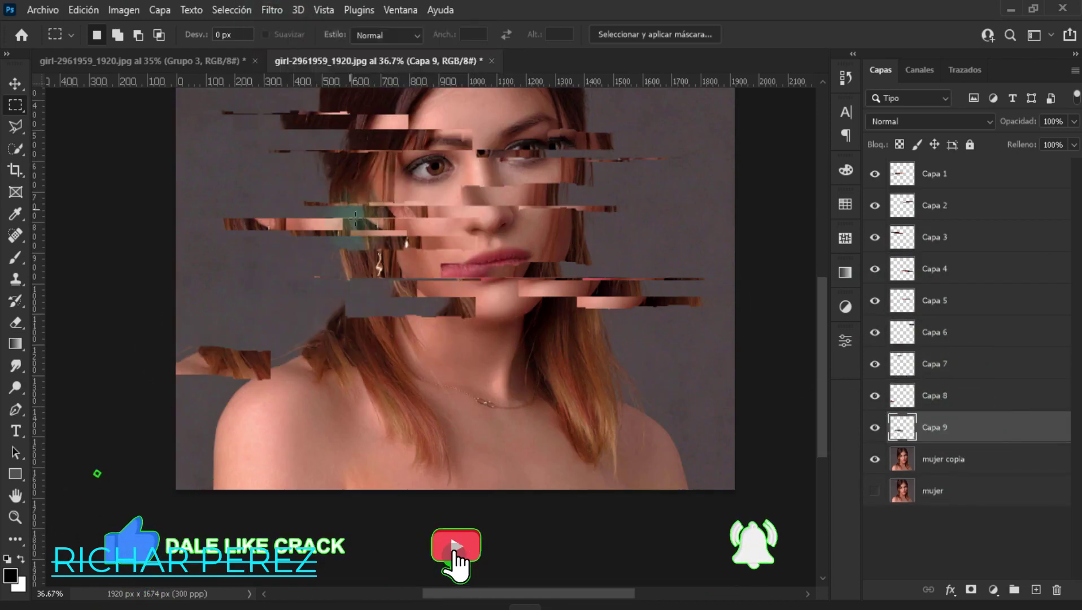
pyautogui.moveTo(724, 439); pyautogui.dragTo(536, 474)
pyautogui.click(899, 459)
pyautogui.hotkey('ctrl', 'j')
# Copy another bottom strip to a new layer and select a strip at the lower right.
pyautogui.click(271, 10)
pyautogui.moveTo(179, 455); pyautogui.dragTo(393, 473)
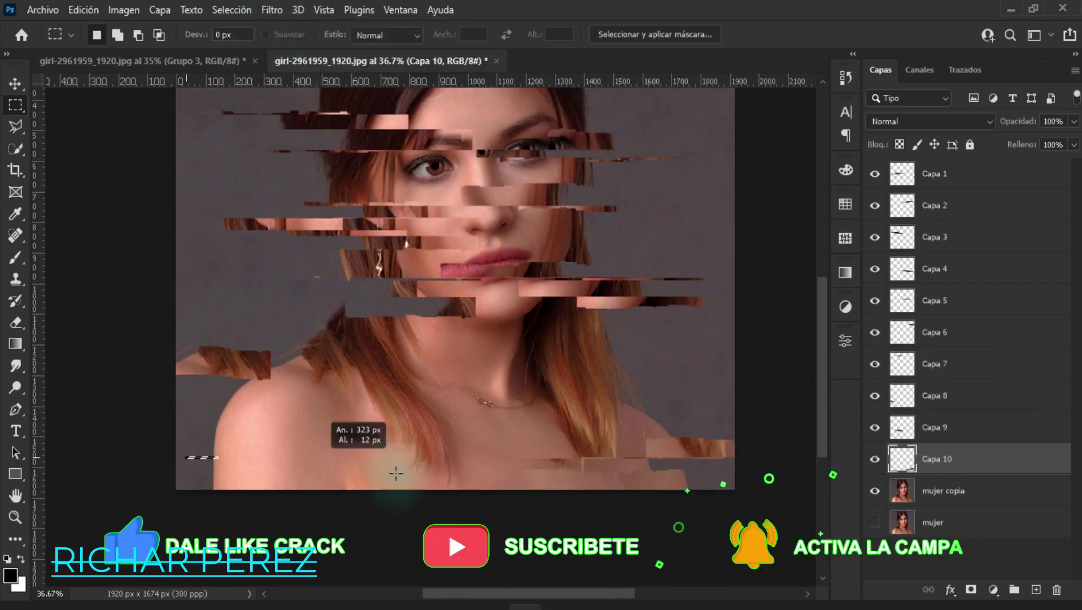
pyautogui.hotkey('ctrl', 'j')
pyautogui.click(272, 9)
pyautogui.press('Escape')
pyautogui.moveTo(566, 356); pyautogui.dragTo(734, 392)
pyautogui.click(271, 9)
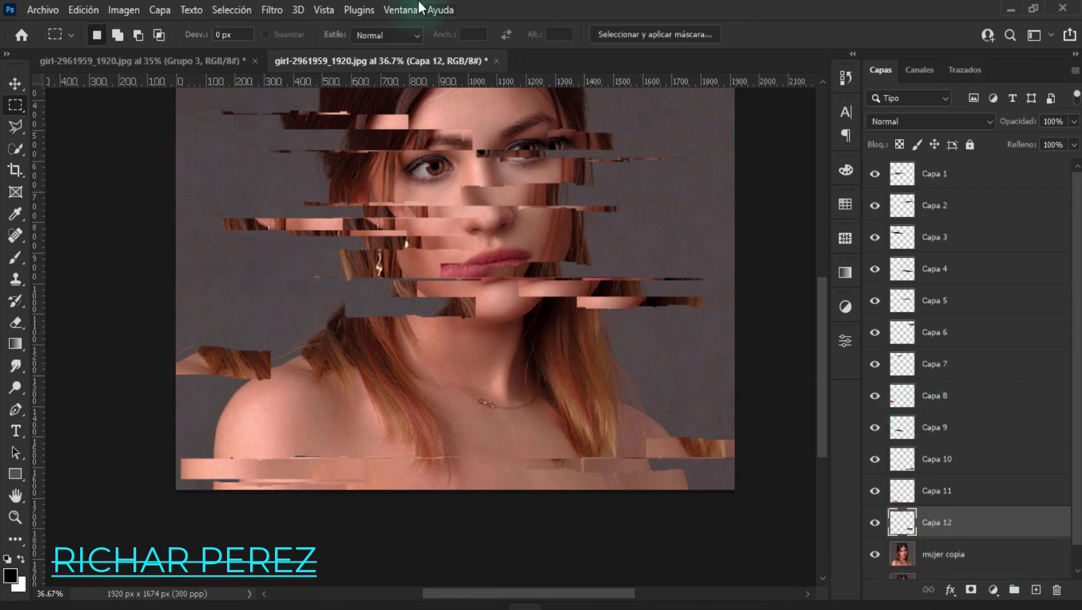
pyautogui.scroll(5, 452, 226)
# Copy a thin strip near the top of the head and reapply the Wave filter.
pyautogui.moveTo(476, 114)
pyautogui.mouseDown()
pyautogui.moveTo(635, 138)
pyautogui.moveTo(461, 117)
pyautogui.mouseUp()
pyautogui.hotkey('ctrl', 'j')
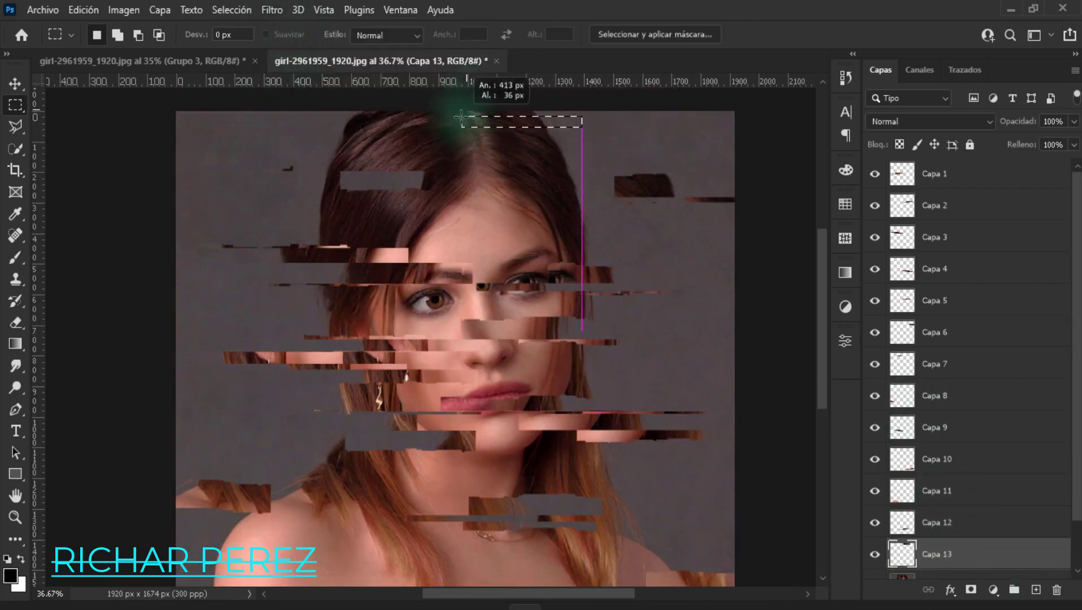
pyautogui.click(271, 9)
pyautogui.click(290, 28)
pyautogui.hotkey('ctrl', 'j')
pyautogui.scroll(-2, 525, 328)
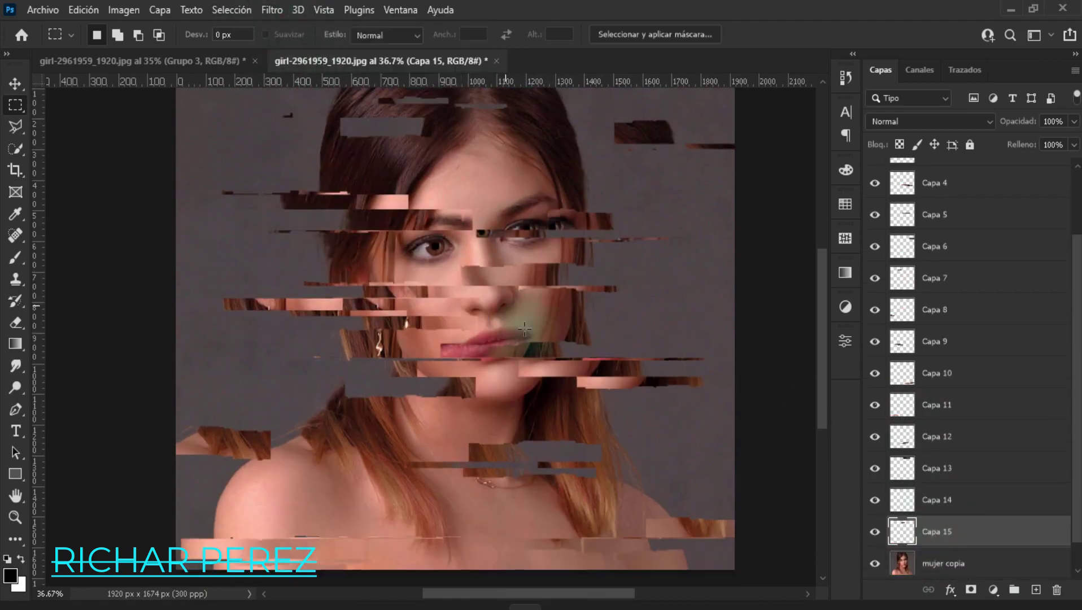
pyautogui.scroll(-1, 524, 329)
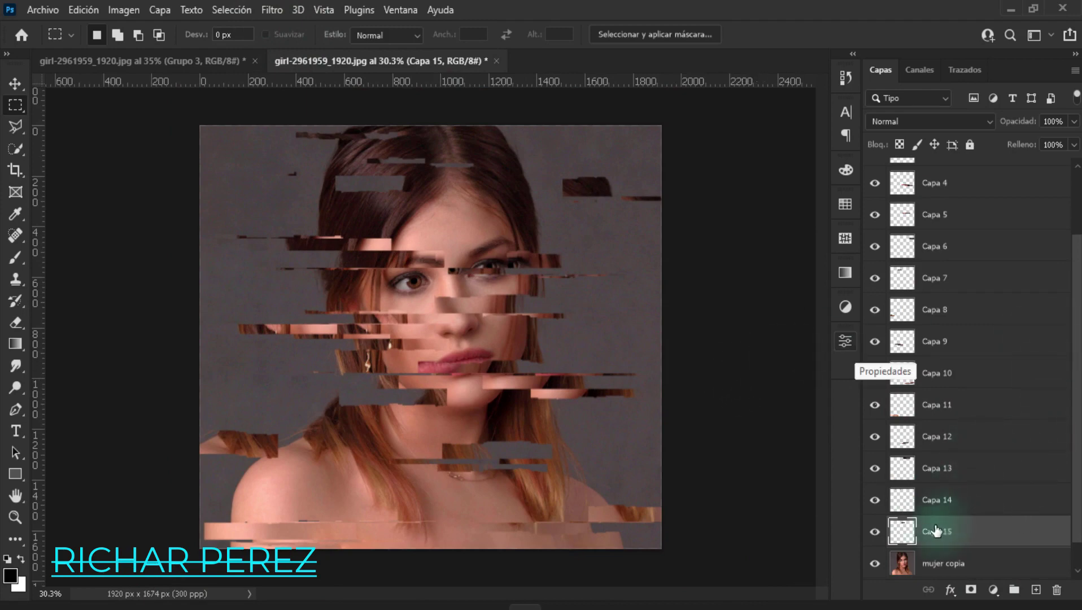
pyautogui.scroll(-1, 935, 528)
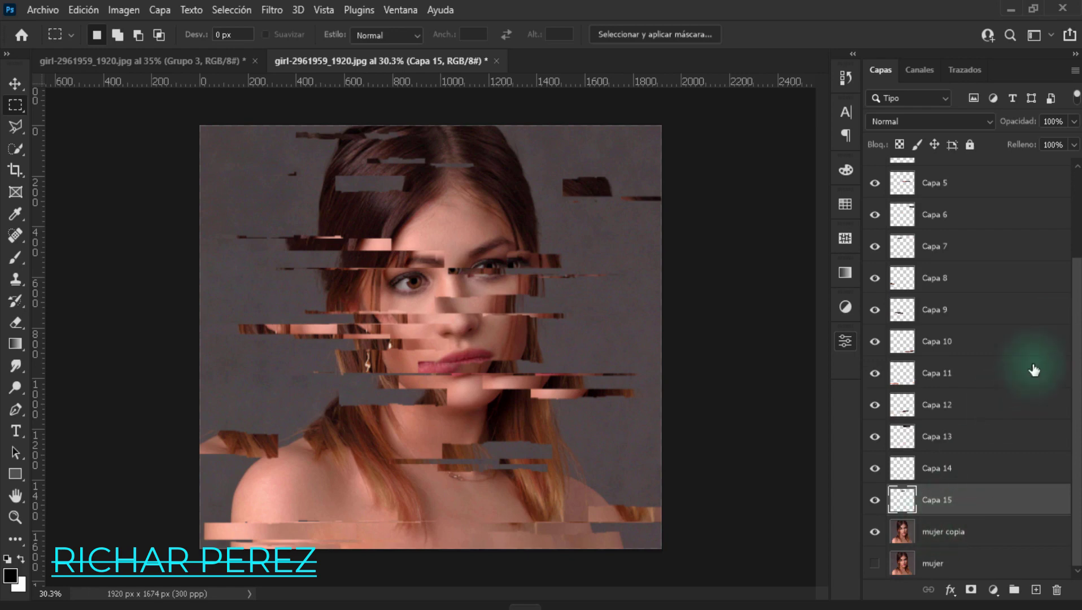
pyautogui.scroll(3, 1073, 297)
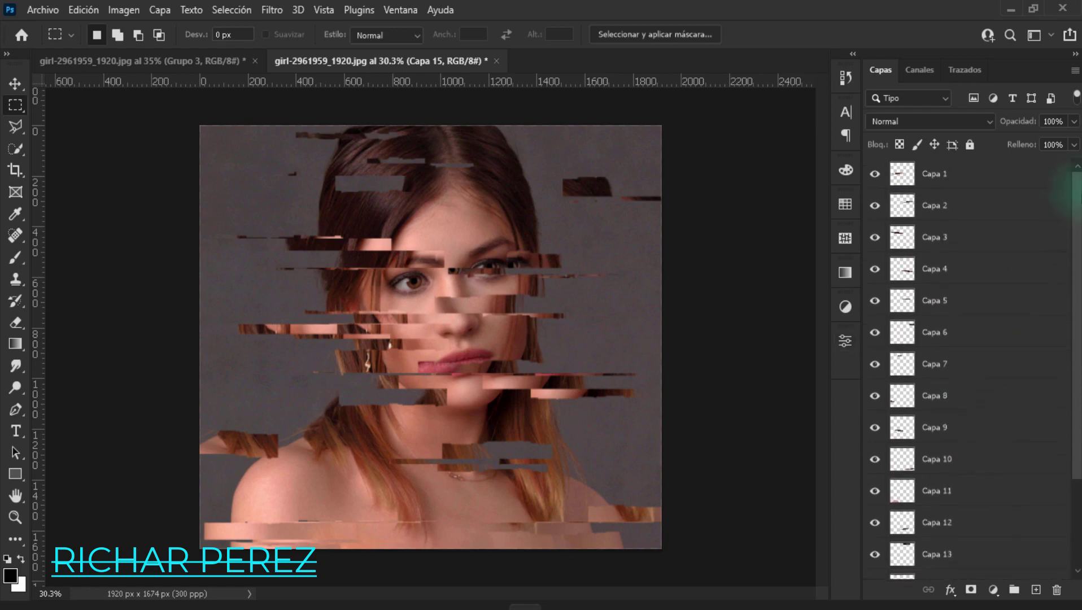
# Group Capa 2–15 into Grupo 1, duplicate the group, and hide Grupo 1.
pyautogui.keyDown('shift'); pyautogui.click(968, 175); pyautogui.keyUp('shift')
pyautogui.scroll(-2, 948, 289)
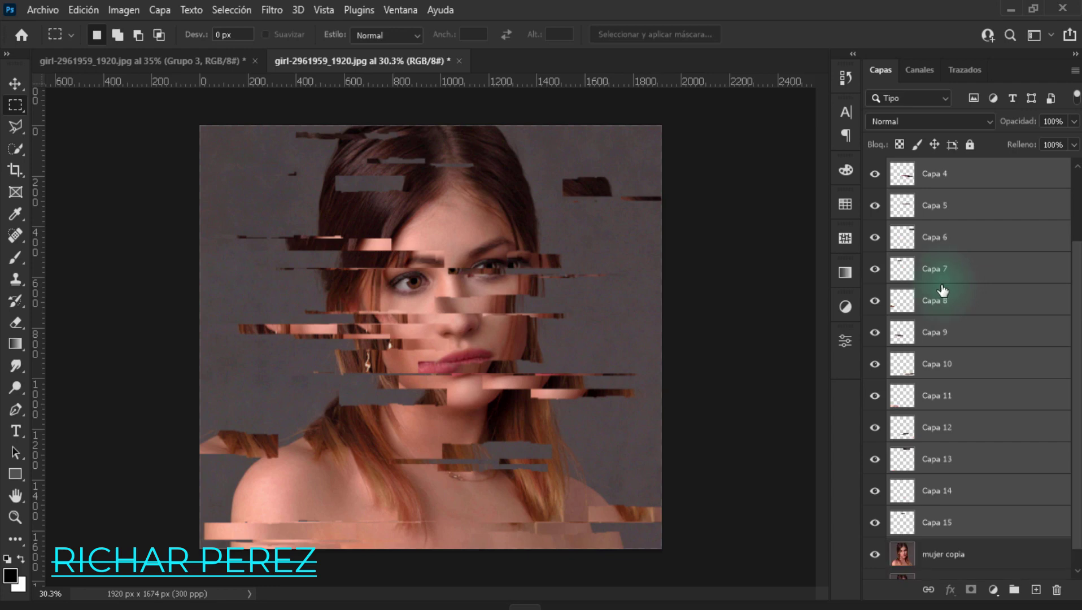
pyautogui.hotkey('ctrl', 'g')
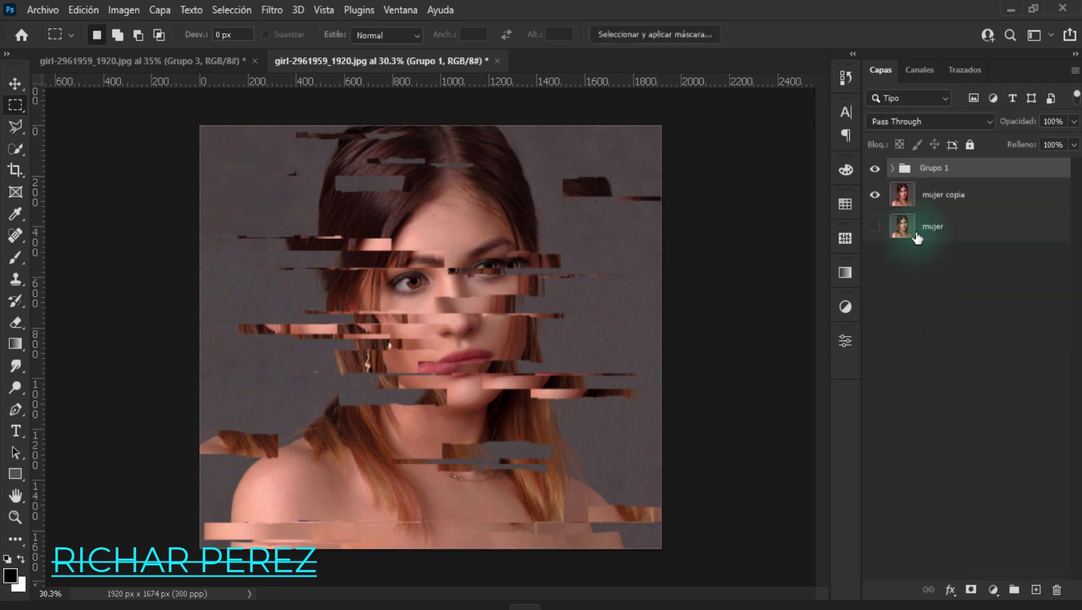
pyautogui.hotkey('ctrl', 'j')
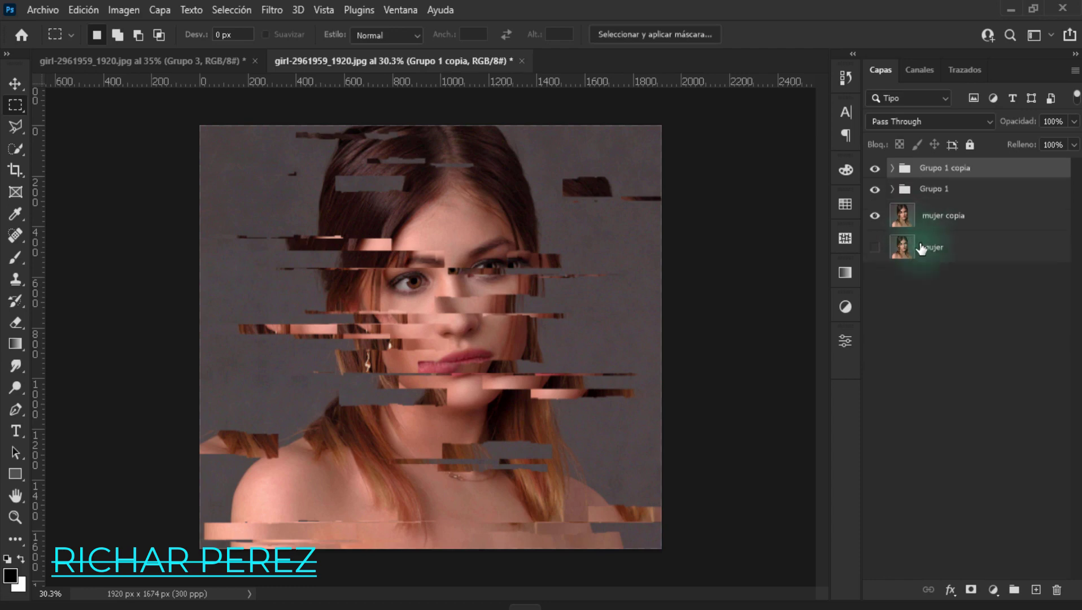
pyautogui.click(874, 189)
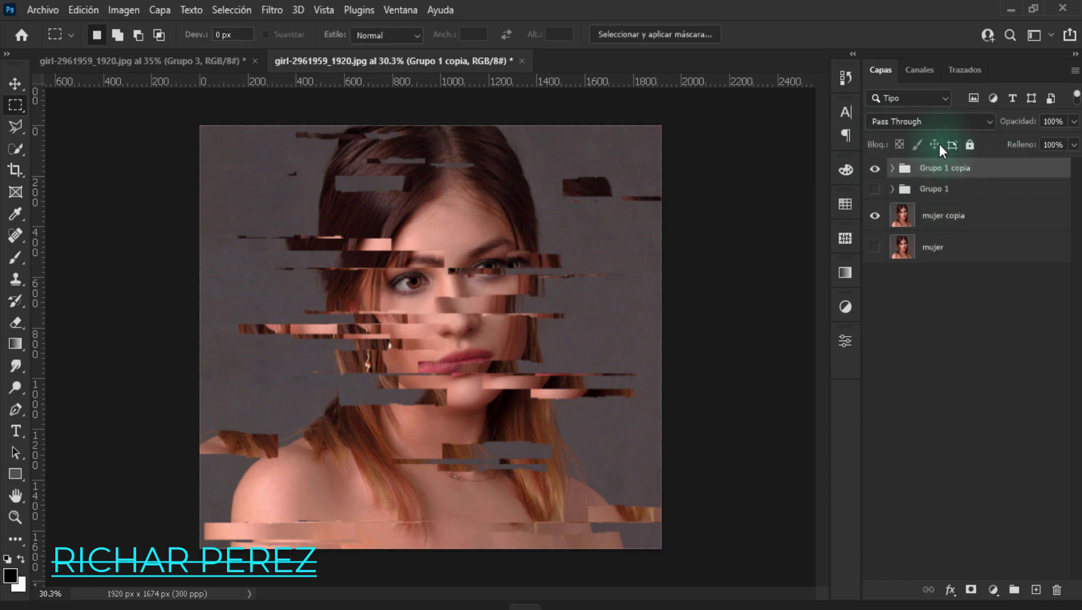
# Convert Grupo 1 copia to a smart object and duplicate it as Grupo 1 copia 2.
pyautogui.rightClick(982, 175)
pyautogui.click(897, 229)
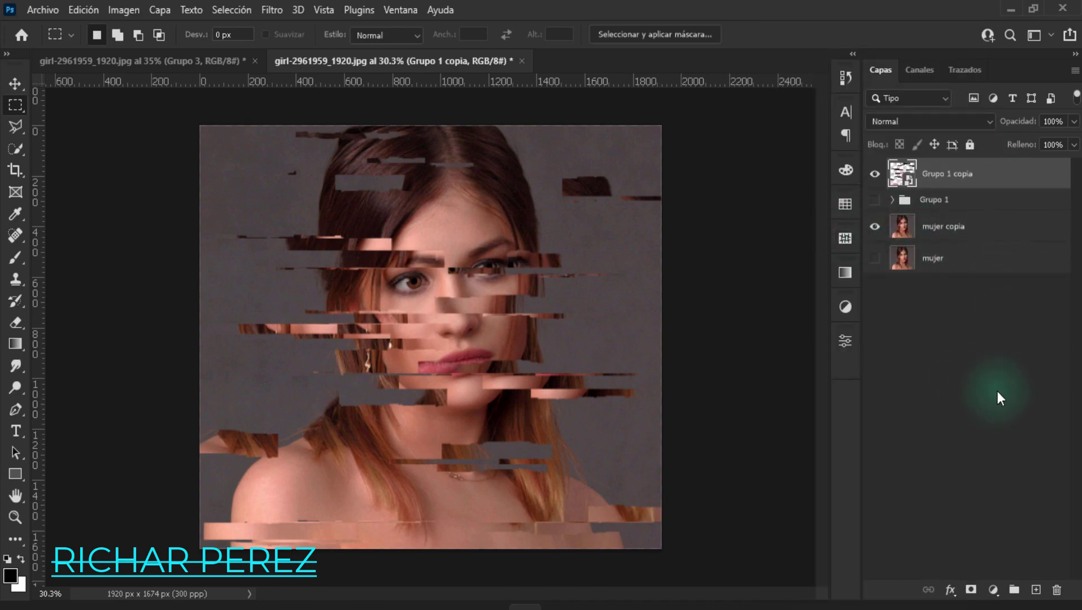
pyautogui.hotkey('ctrl', 'j')
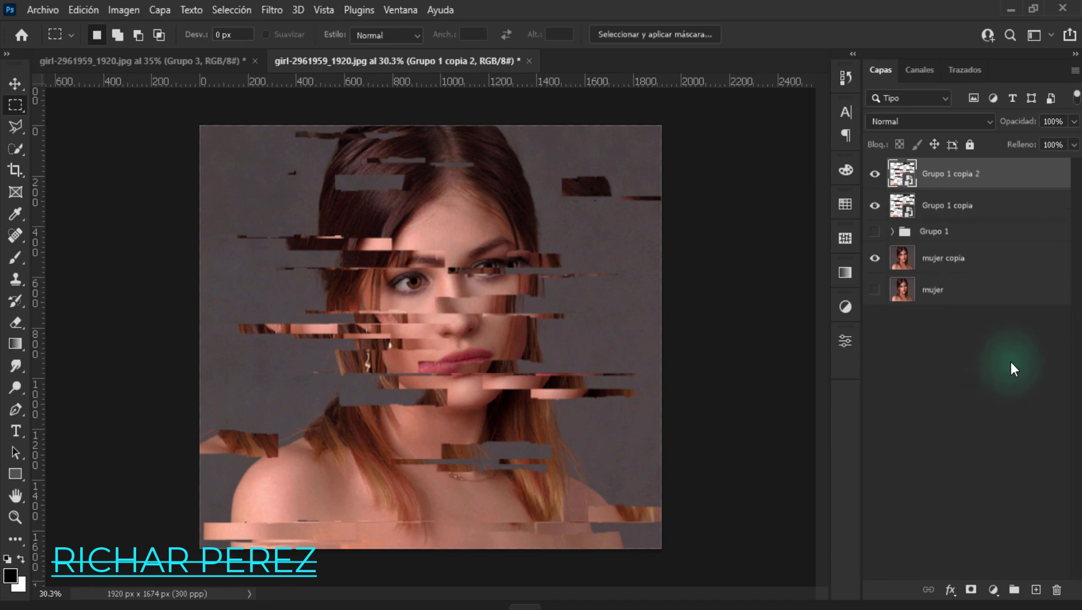
# Turn off the R channel in Grupo 1 copia 2's blending options.
pyautogui.rightClick(971, 180)
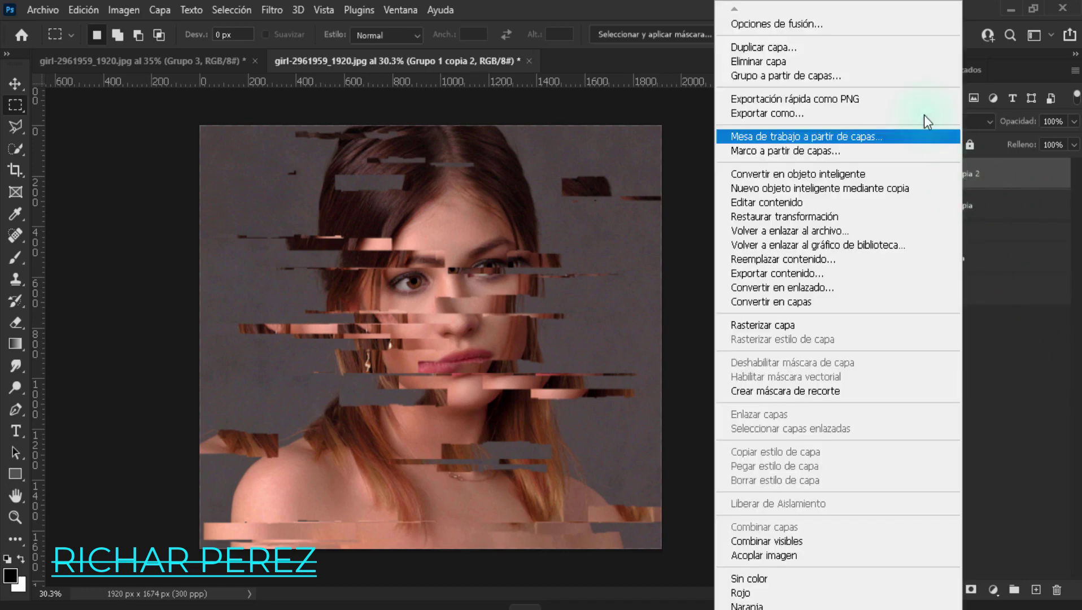
pyautogui.click(819, 26)
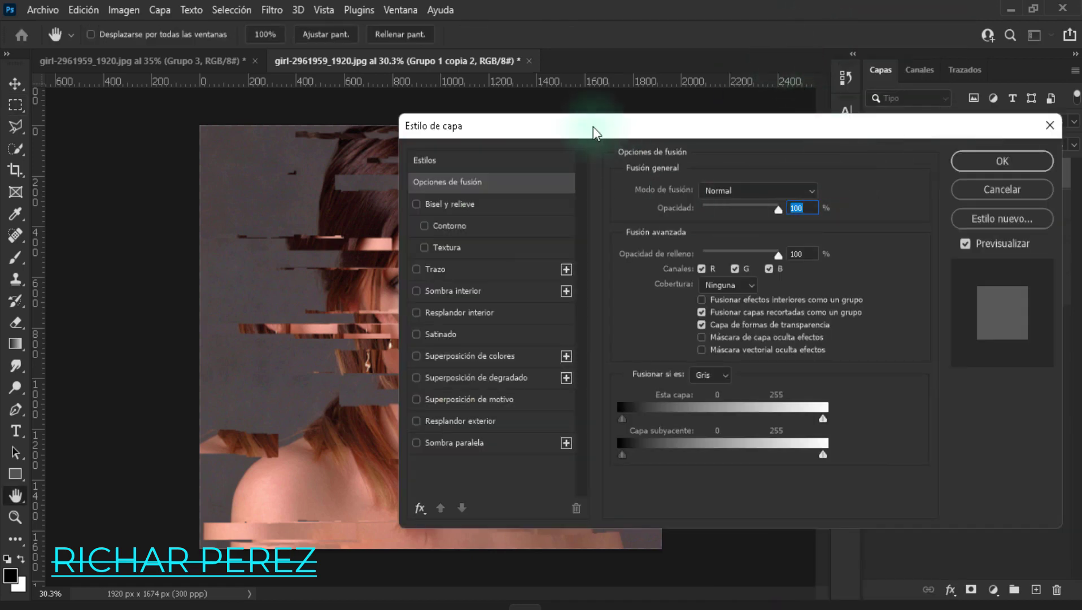
pyautogui.moveTo(577, 125); pyautogui.dragTo(658, 36)
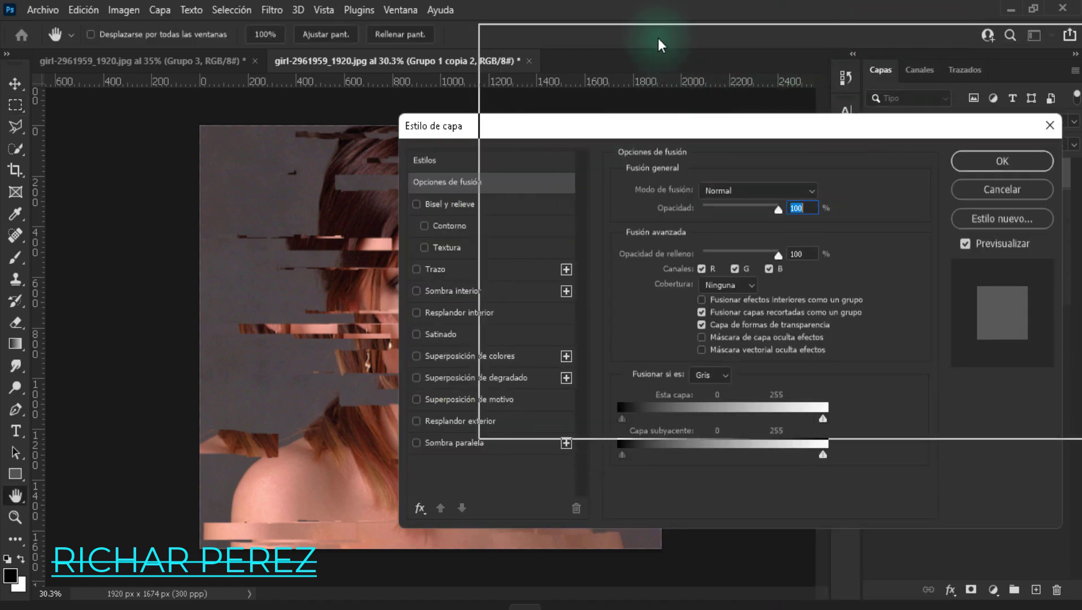
pyautogui.moveTo(759, 35); pyautogui.dragTo(746, 26)
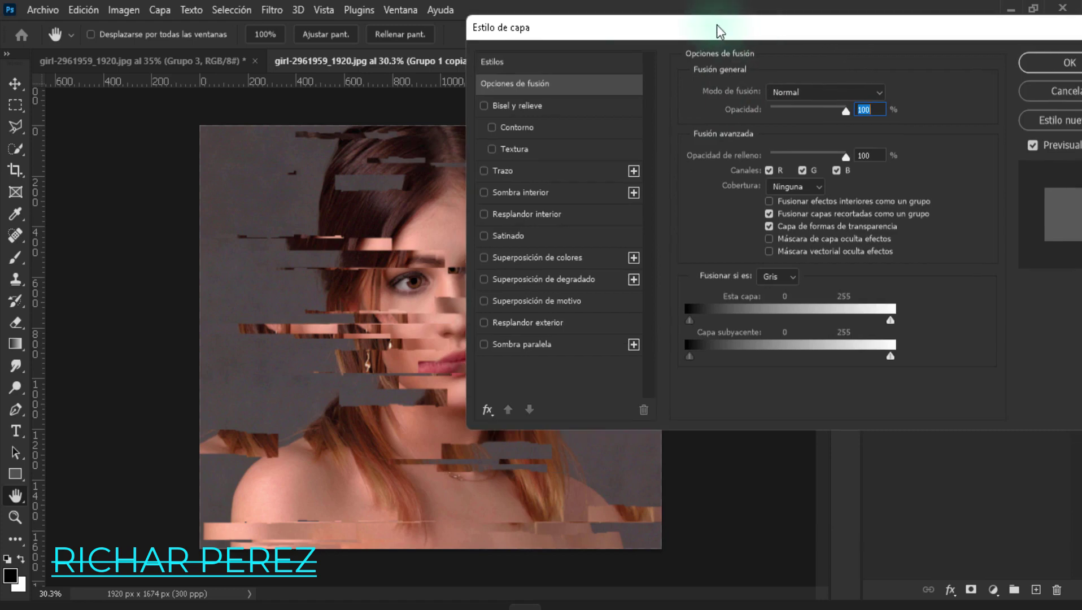
pyautogui.click(770, 171)
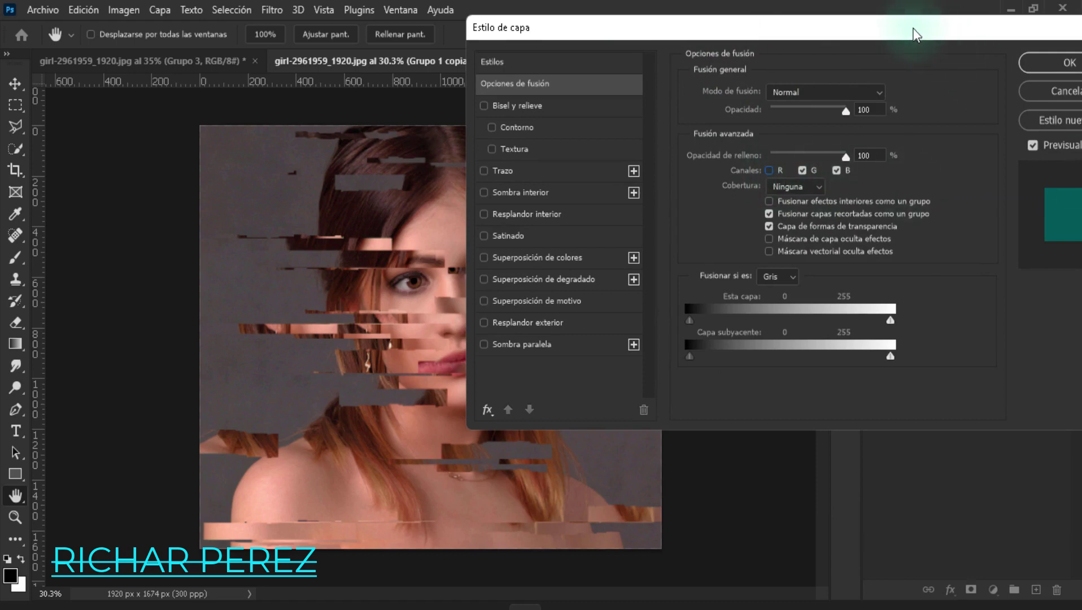
pyautogui.moveTo(871, 26); pyautogui.dragTo(827, 27)
pyautogui.click(1013, 65)
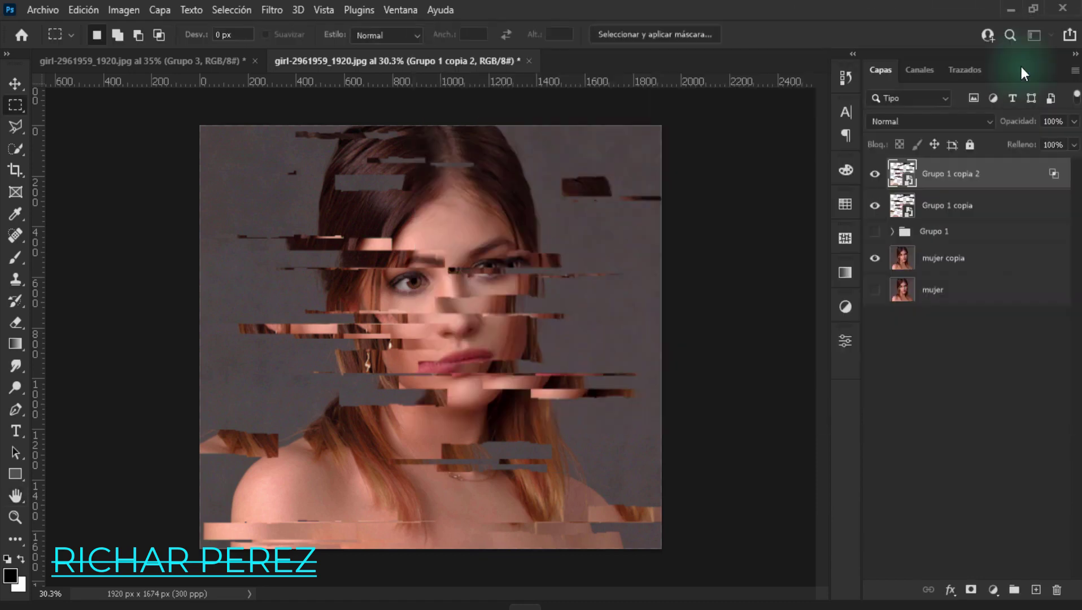
# Free-transform Grupo 1 copia 2 three pixels to the right.
pyautogui.hotkey('ctrl', 't')
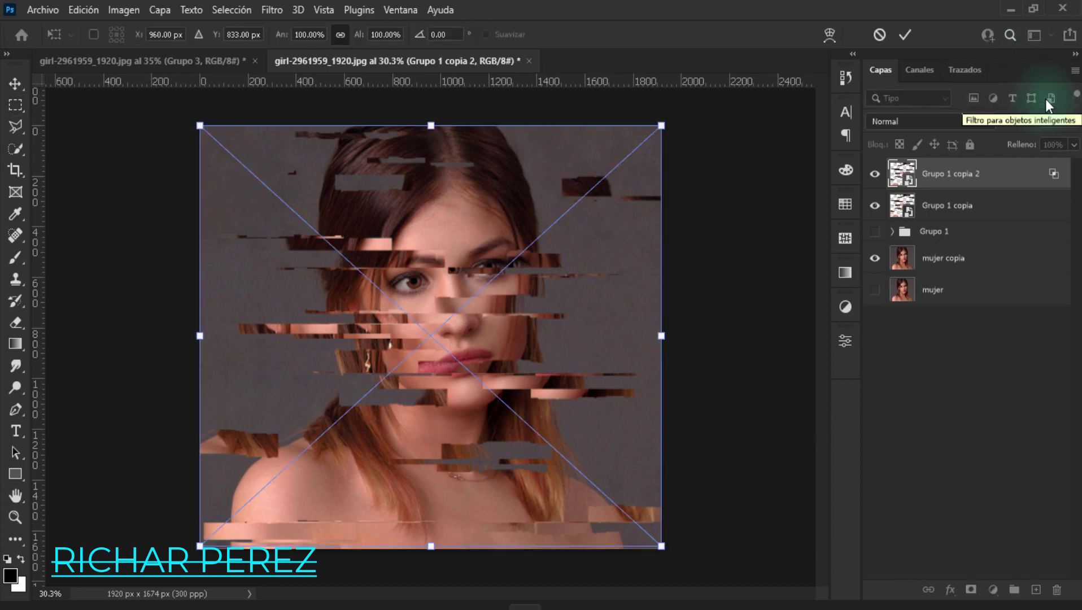
pyautogui.press('Right')
pyautogui.press('Right')
pyautogui.press('Right')
pyautogui.press('Right')
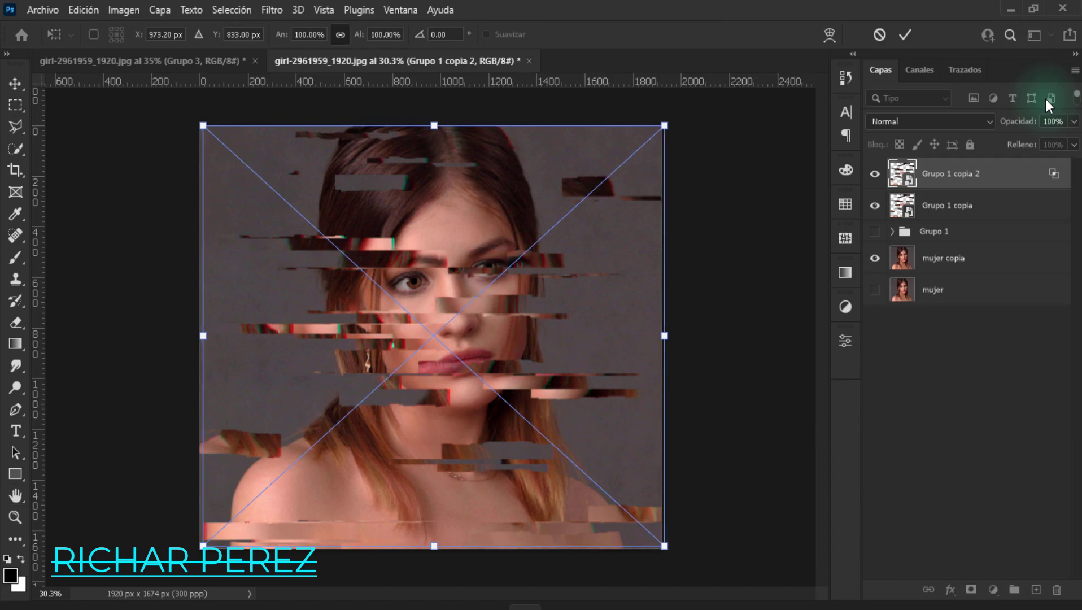
pyautogui.press('Right')
pyautogui.press('Right')
pyautogui.press('Right')
pyautogui.press('Right')
pyautogui.press('Right')
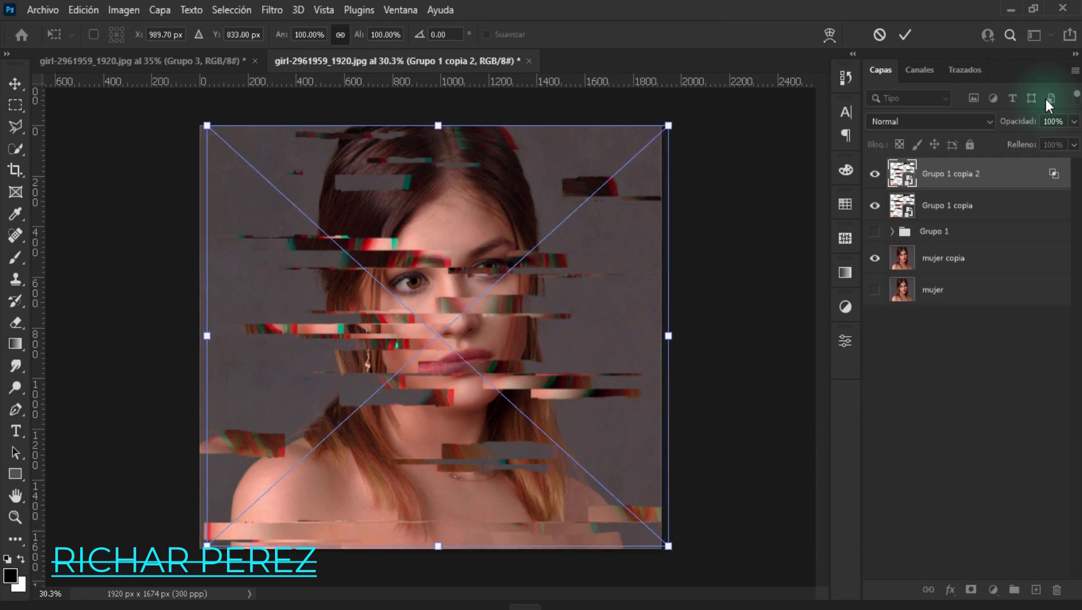
pyautogui.press('Right')
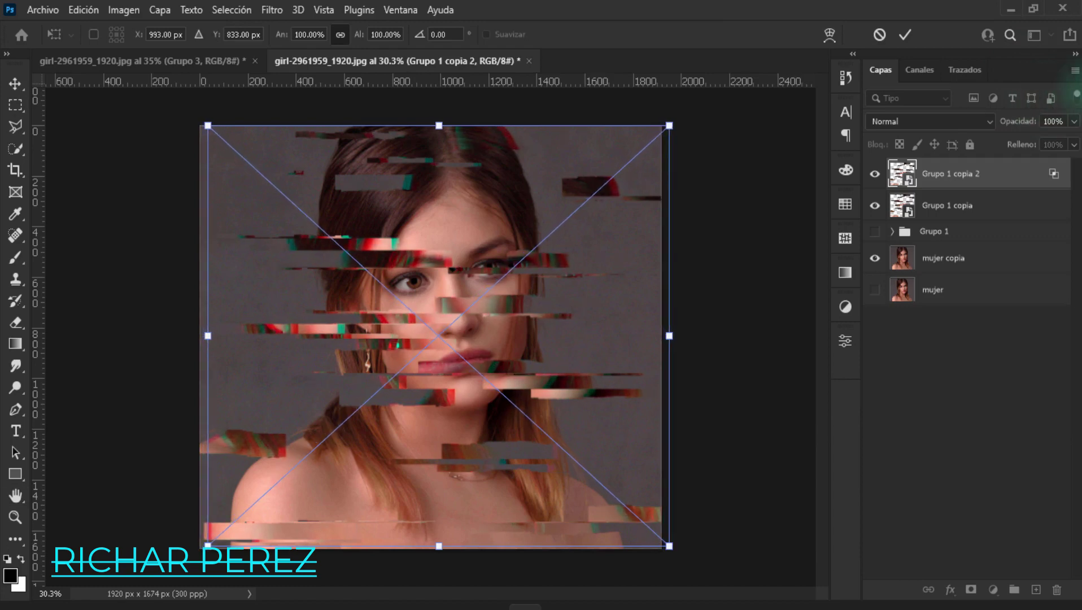
pyautogui.press('Return')
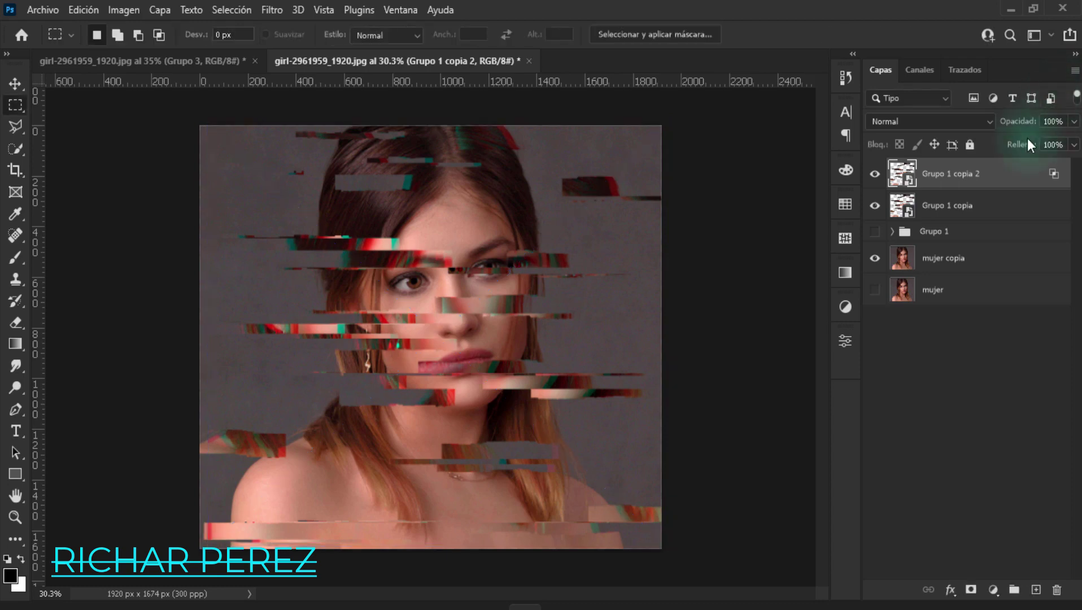
# Duplicate the strips copy as Grupo 1 copia 3, restricted to the R channel only.
pyautogui.hotkey('ctrl', 'j')
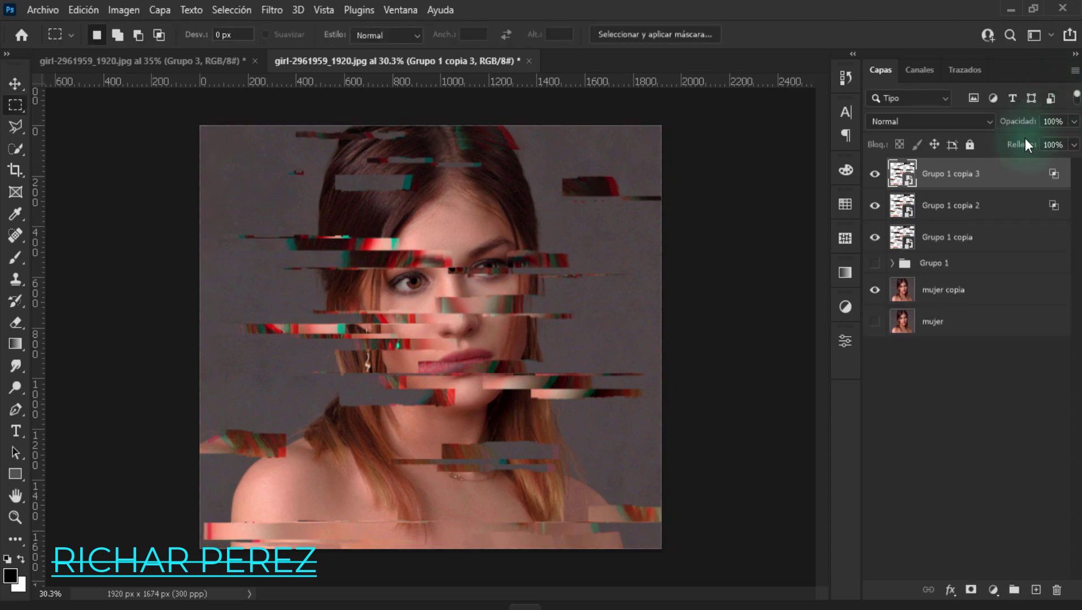
pyautogui.rightClick(960, 175)
pyautogui.click(805, 20)
pyautogui.doubleClick(994, 172)
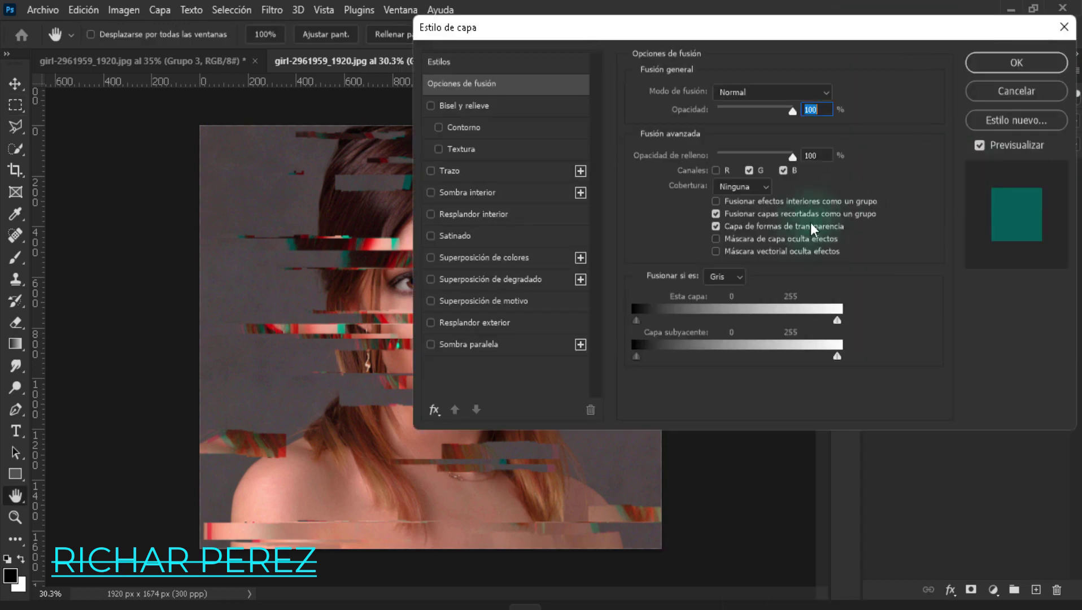
pyautogui.click(717, 170)
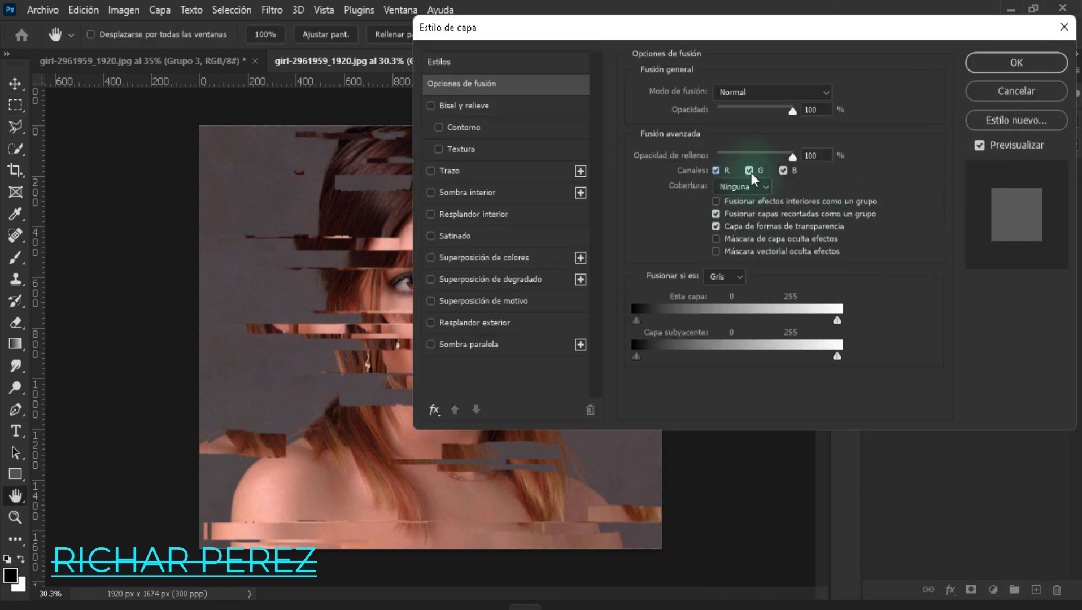
pyautogui.click(750, 170)
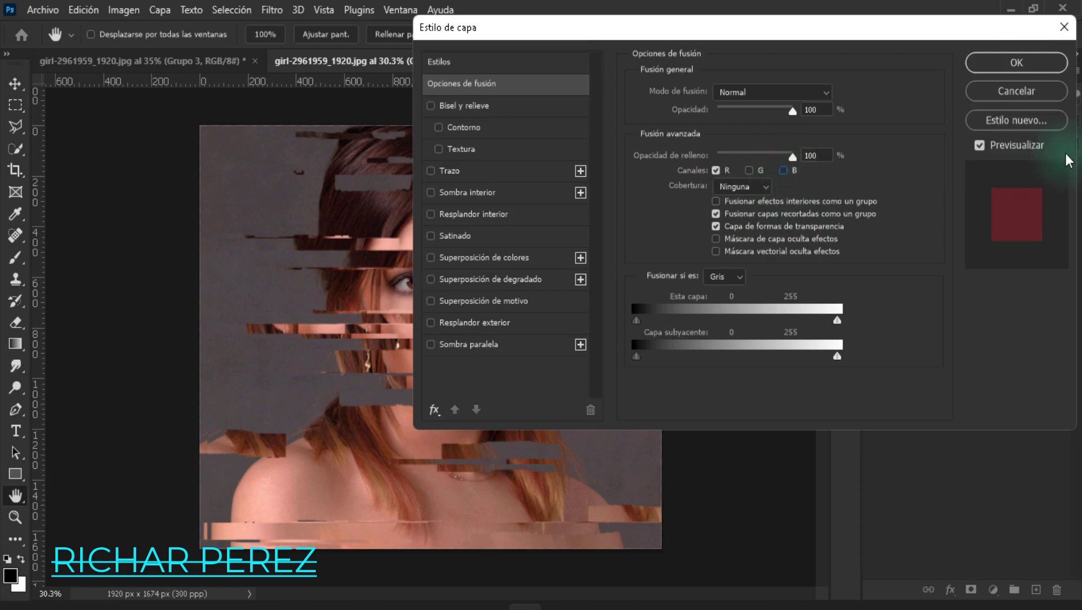
pyautogui.click(1027, 64)
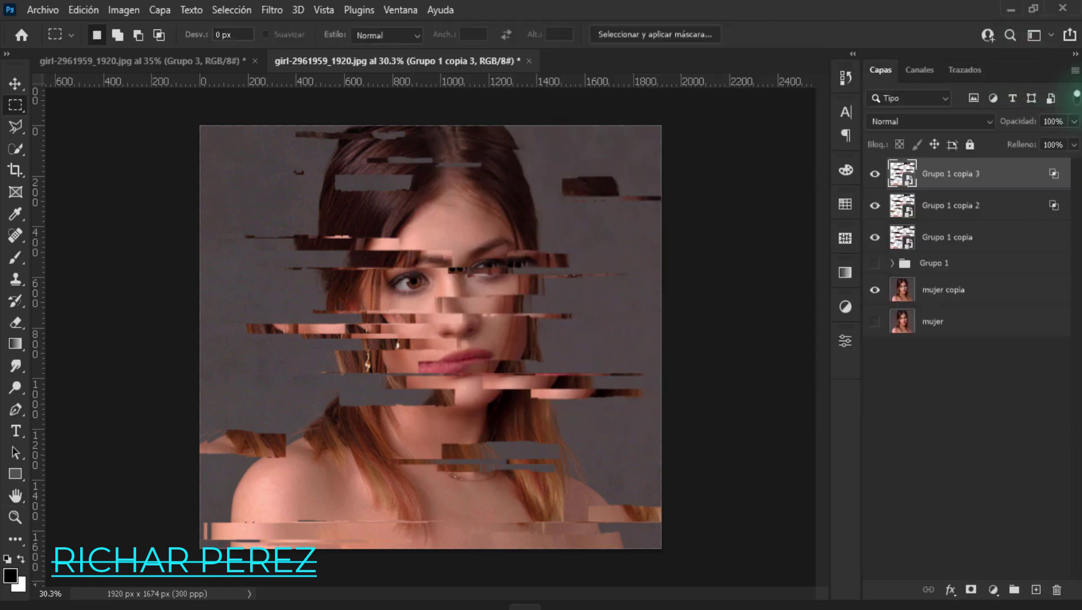
# Free-transform Grupo 1 copia 3 three pixels to the left.
pyautogui.hotkey('ctrl', 't')
pyautogui.press('Left')
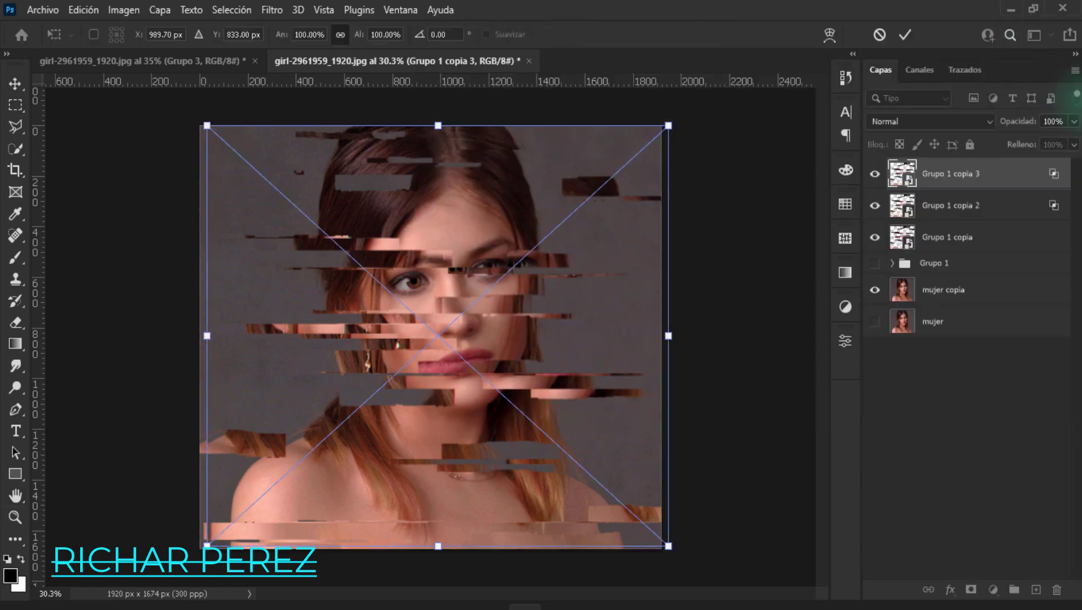
pyautogui.press('Left')
pyautogui.press('Left')
pyautogui.press('Left')
pyautogui.press('Left')
pyautogui.press('Left')
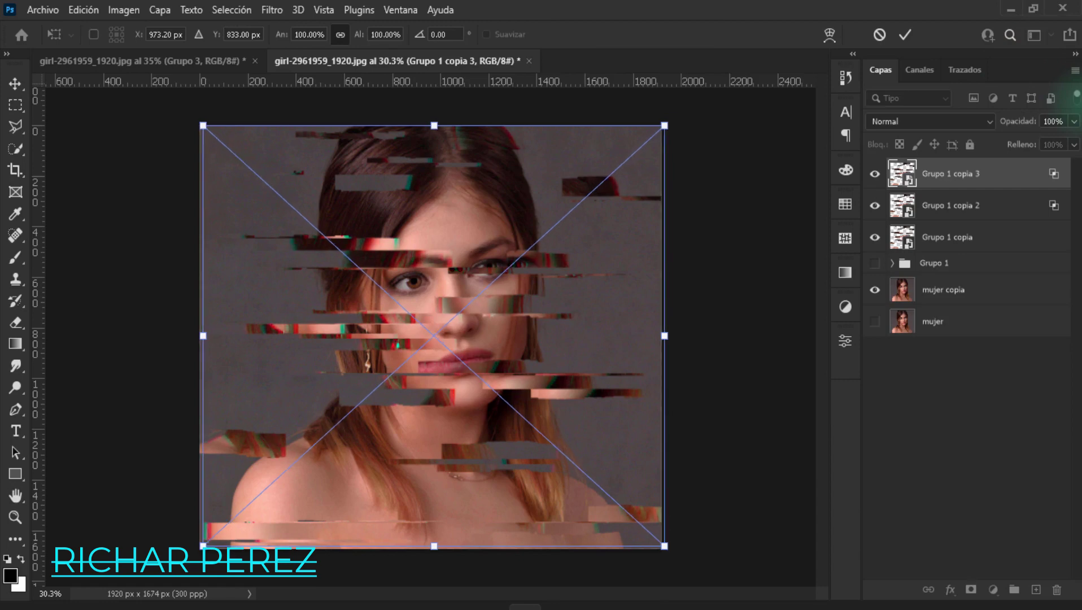
pyautogui.press('Left')
pyautogui.press('Left')
pyautogui.press('Left')
pyautogui.press('Left')
pyautogui.press('Left')
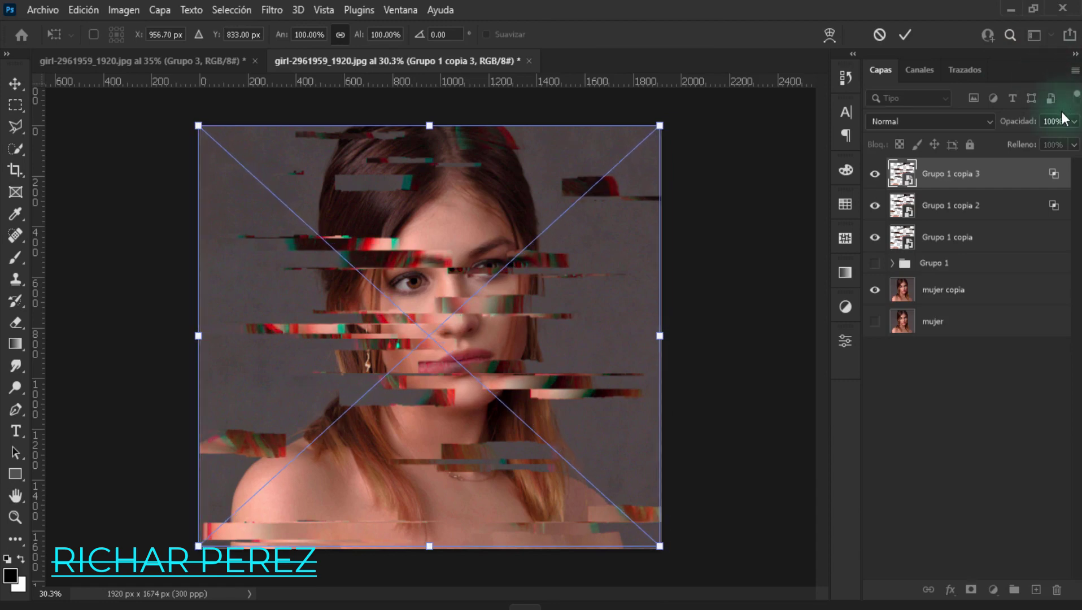
pyautogui.press('Return')
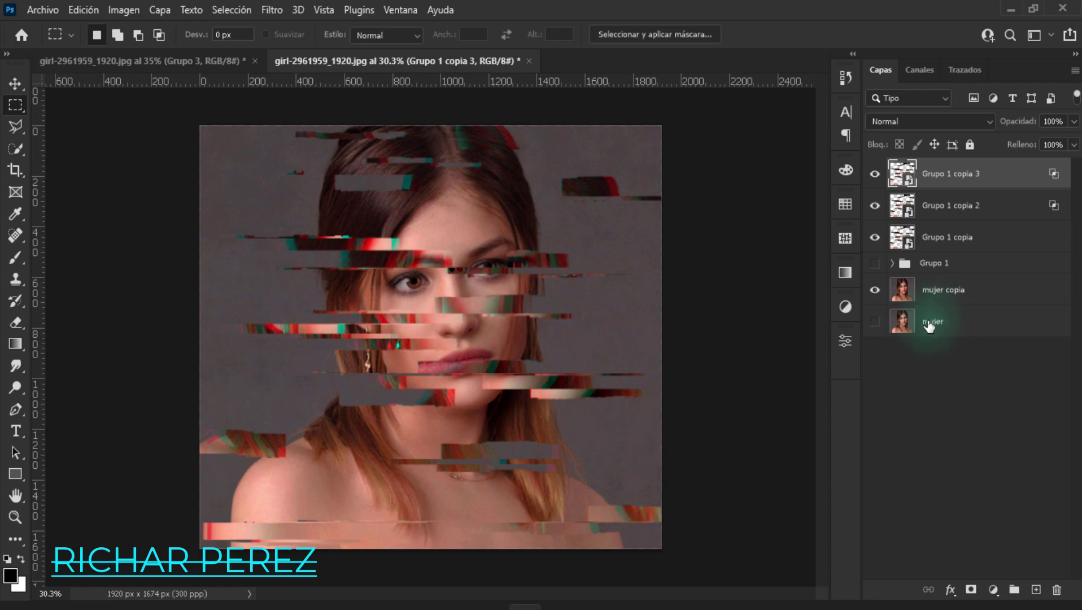
# Duplicate mujer copia as mujer copia 2, limited to the R channel in blending options.
pyautogui.click(981, 299)
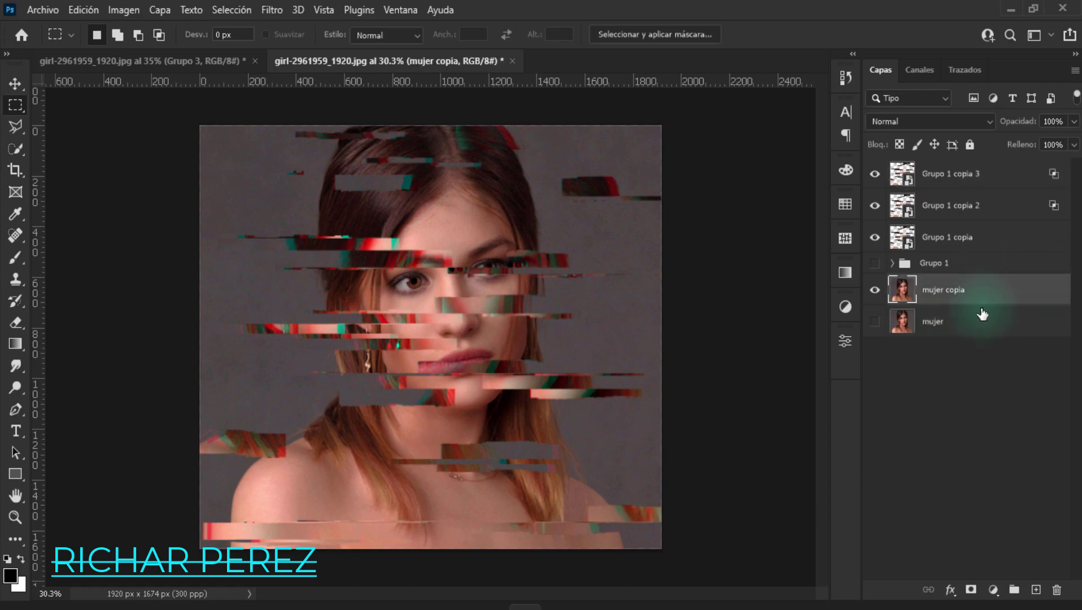
pyautogui.hotkey('ctrl', 'j')
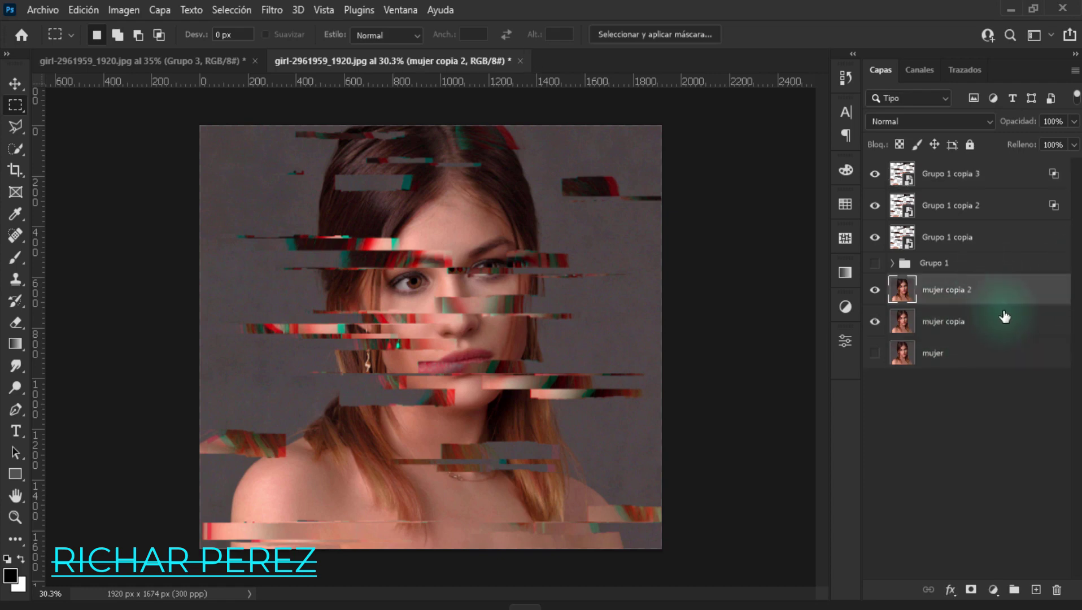
pyautogui.rightClick(954, 292)
pyautogui.click(735, 23)
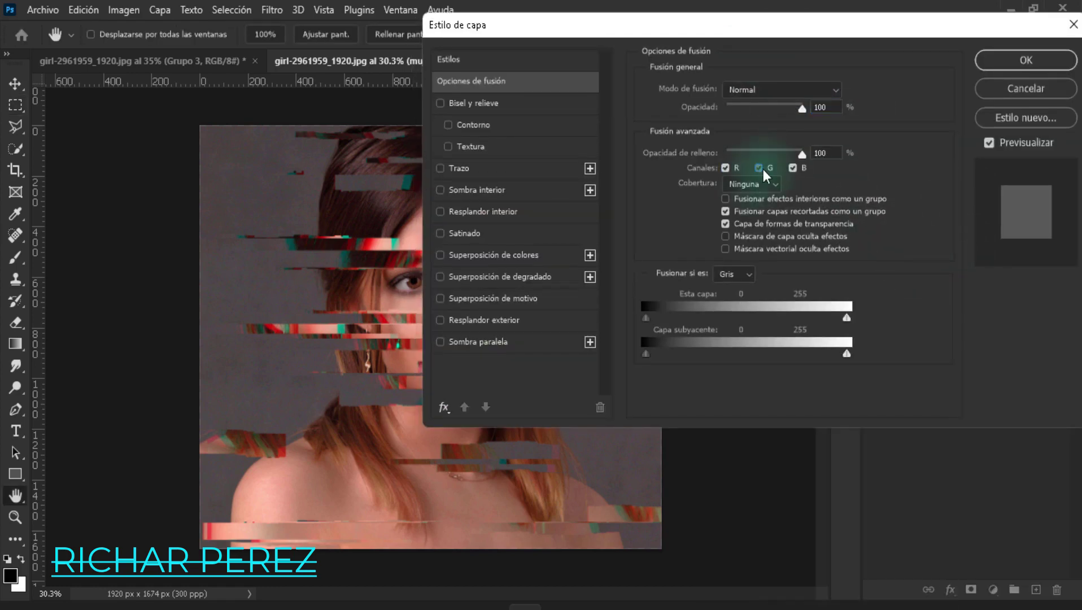
pyautogui.click(762, 169)
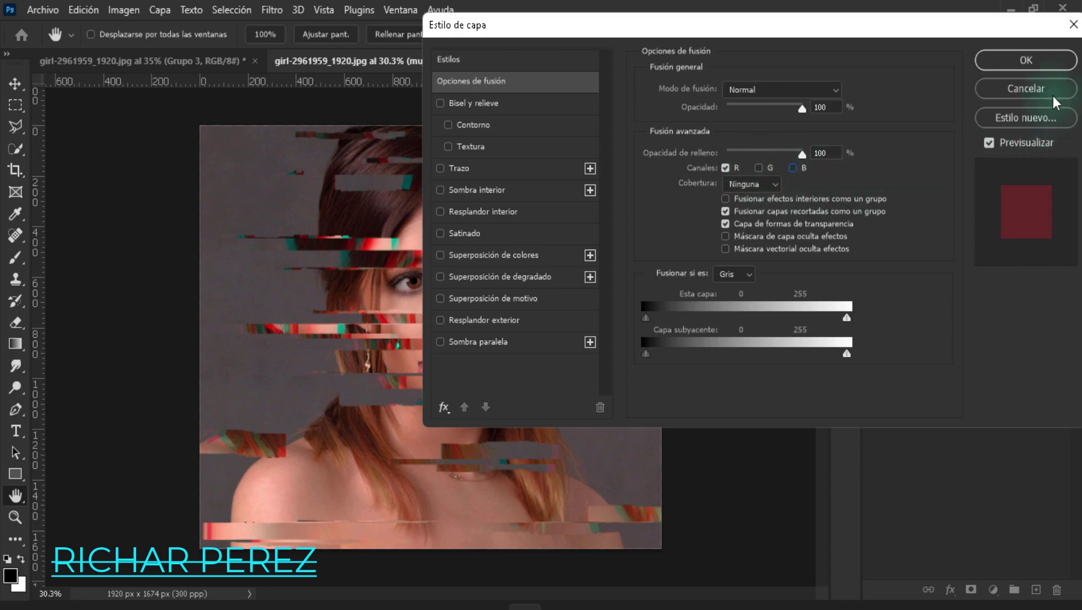
pyautogui.click(1024, 66)
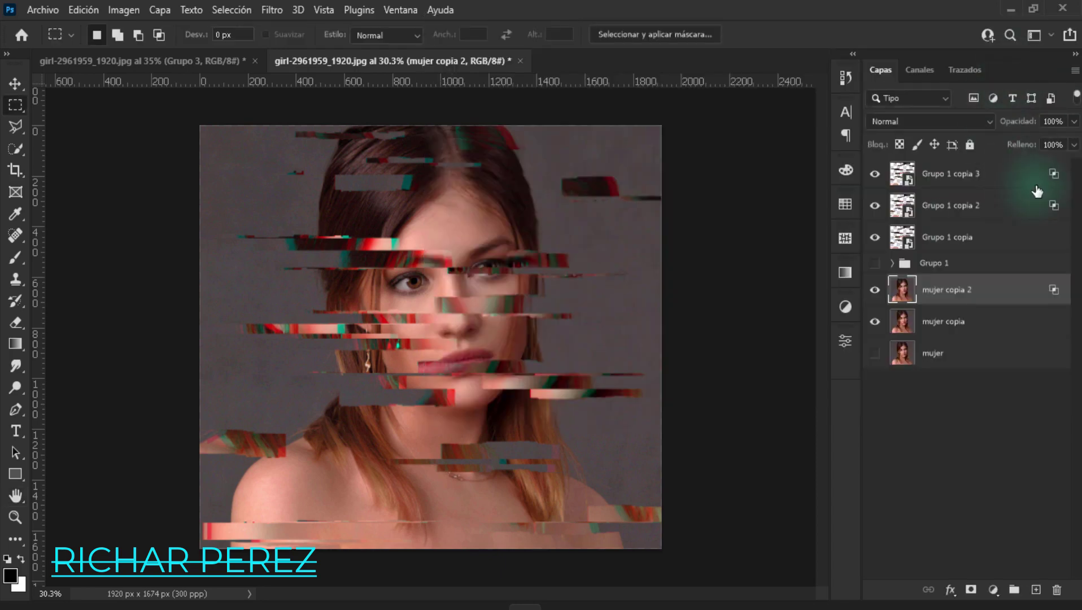
# Free-transform mujer copia 2 two pixels to the right.
pyautogui.hotkey('ctrl', 't')
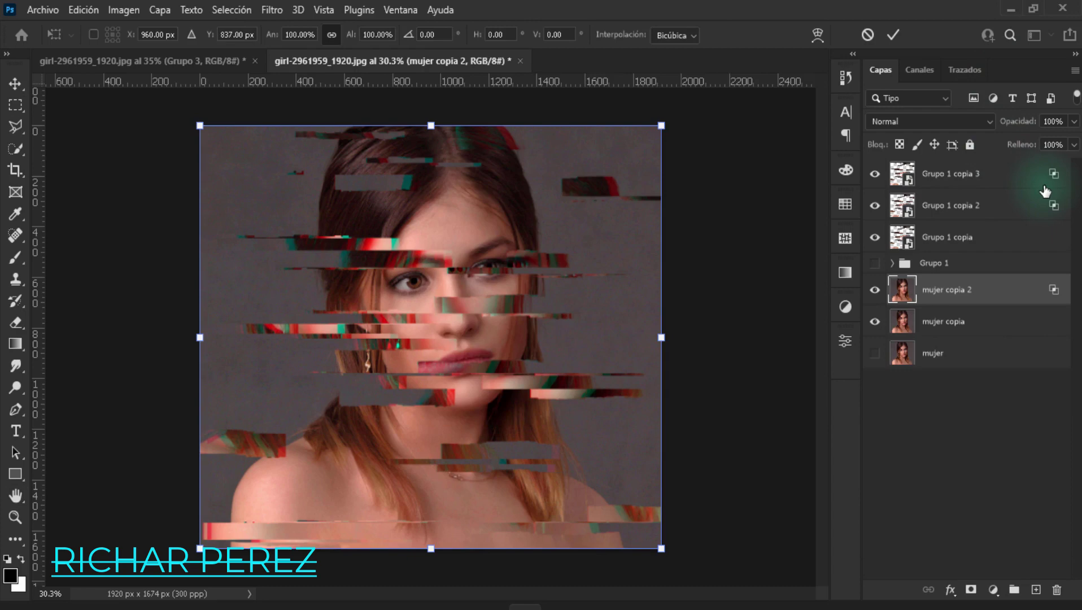
pyautogui.press('Right')
pyautogui.press('Right')
pyautogui.press('Right')
pyautogui.press('Right')
pyautogui.press('Right')
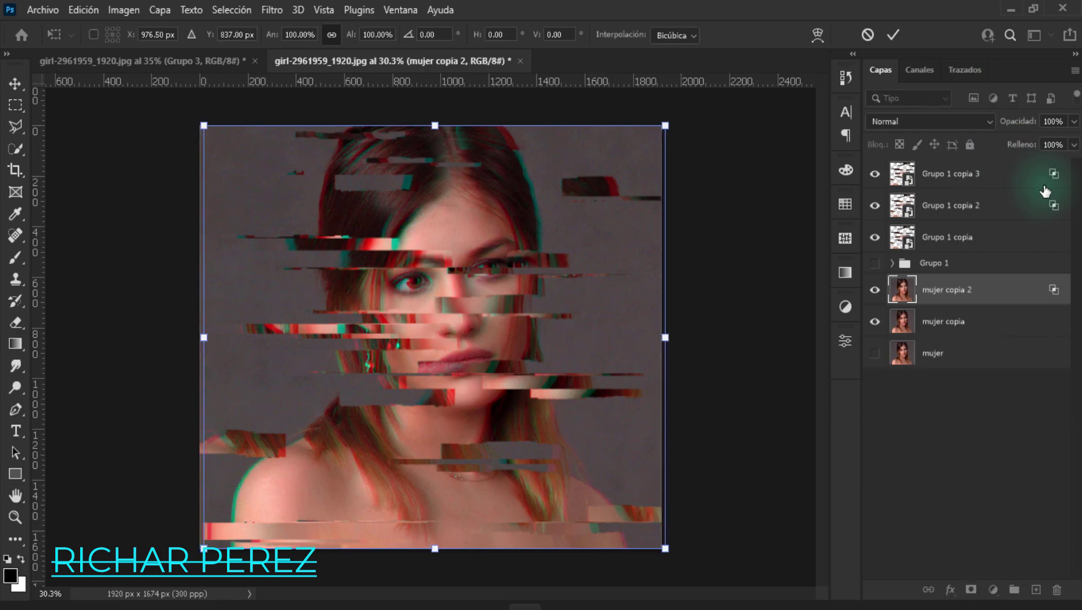
pyautogui.press('Right')
pyautogui.press('Right')
pyautogui.press('Right')
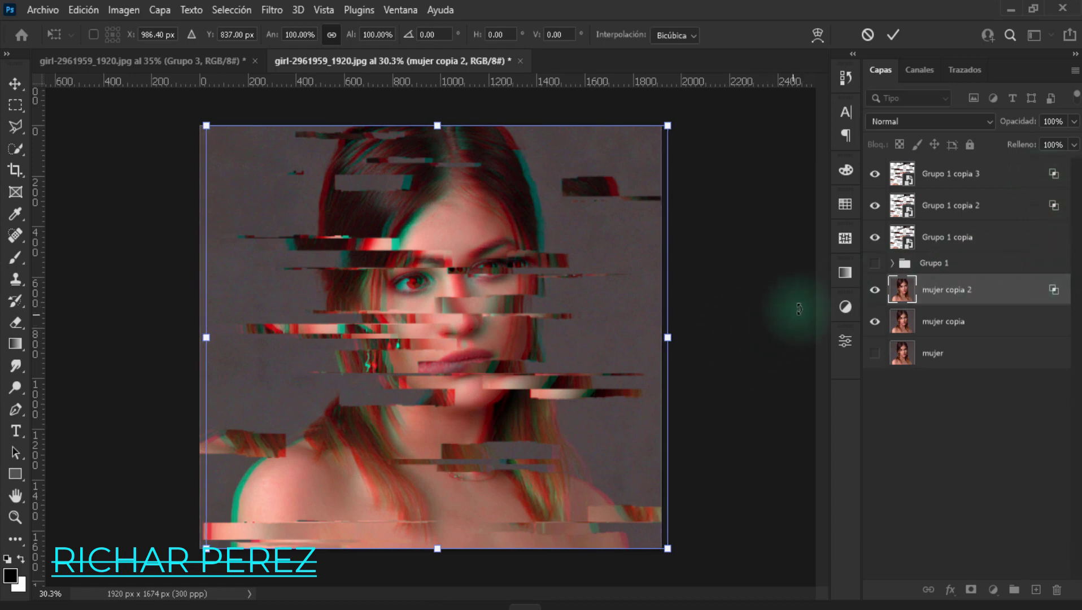
pyautogui.press('Return')
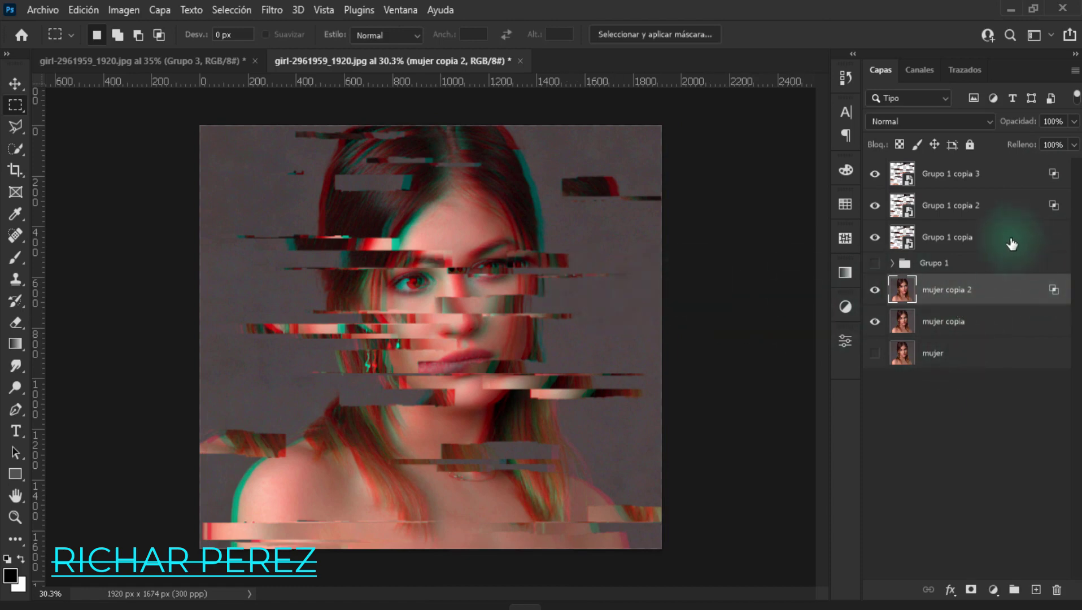
# Add a white solid colour fill, Relleno de color 1, on top and convert it to a smart object.
pyautogui.click(977, 175)
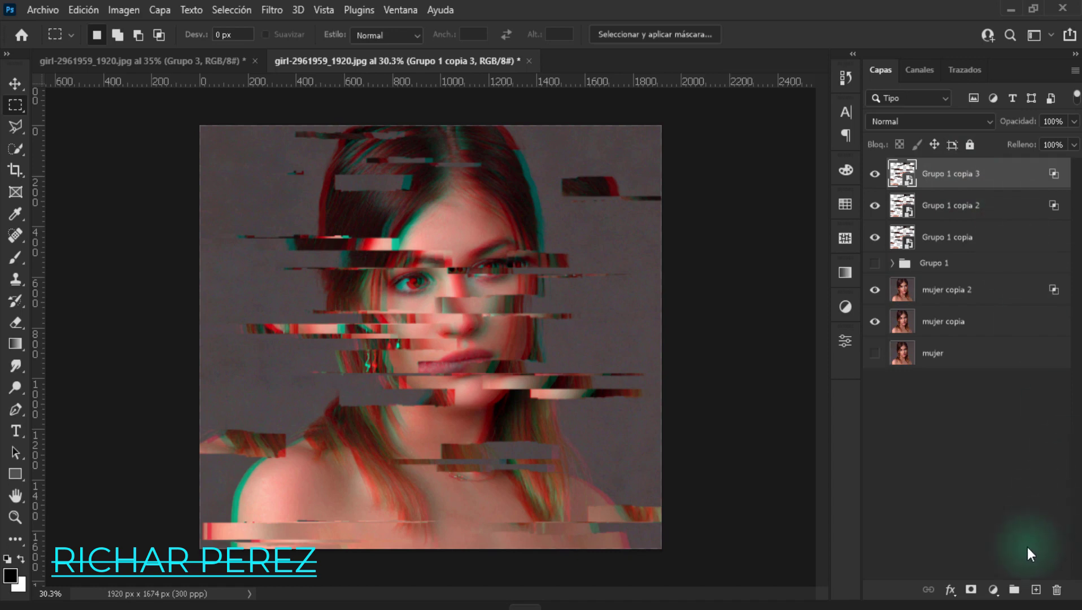
pyautogui.click(993, 591)
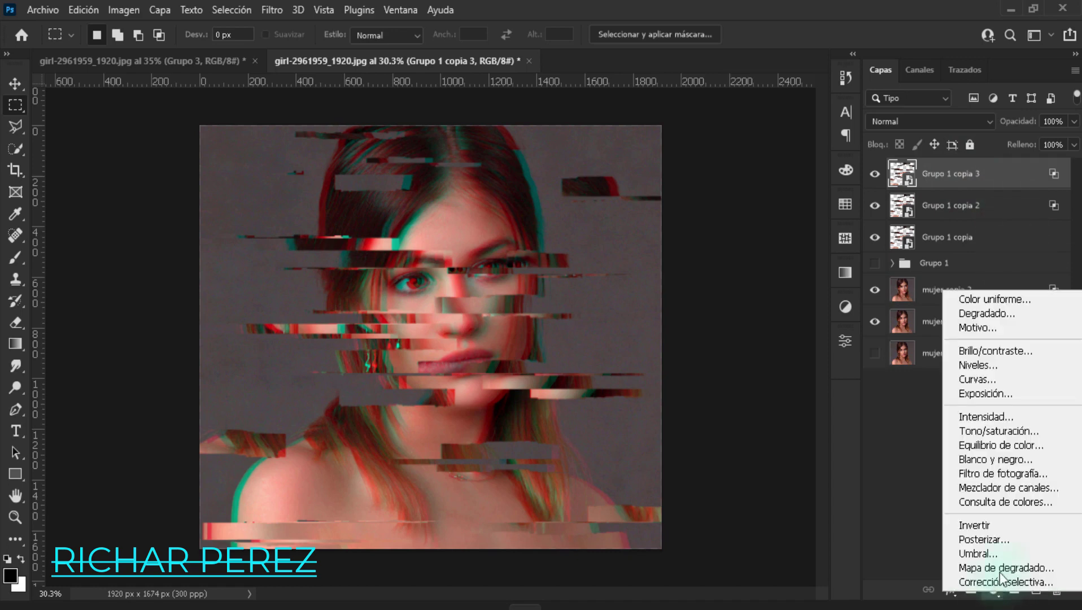
pyautogui.click(995, 301)
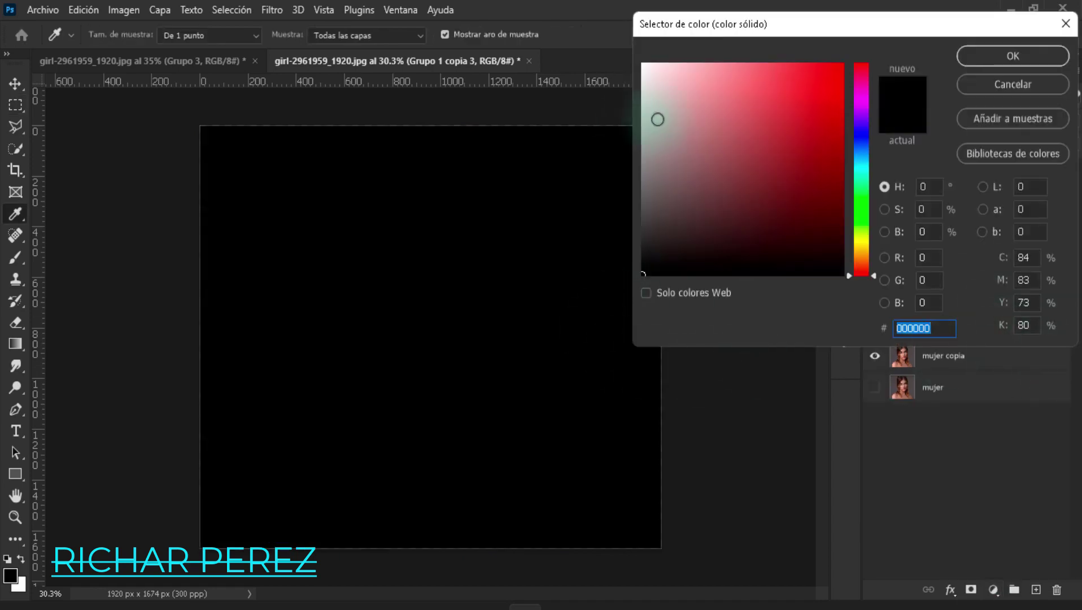
pyautogui.moveTo(655, 113); pyautogui.dragTo(639, 63)
pyautogui.click(994, 62)
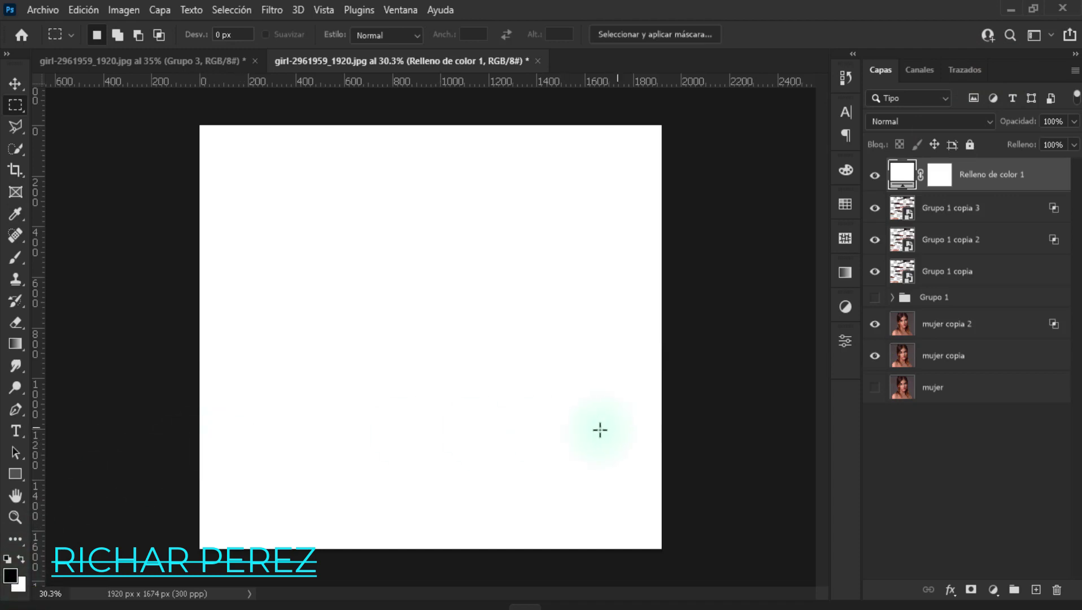
pyautogui.rightClick(993, 174)
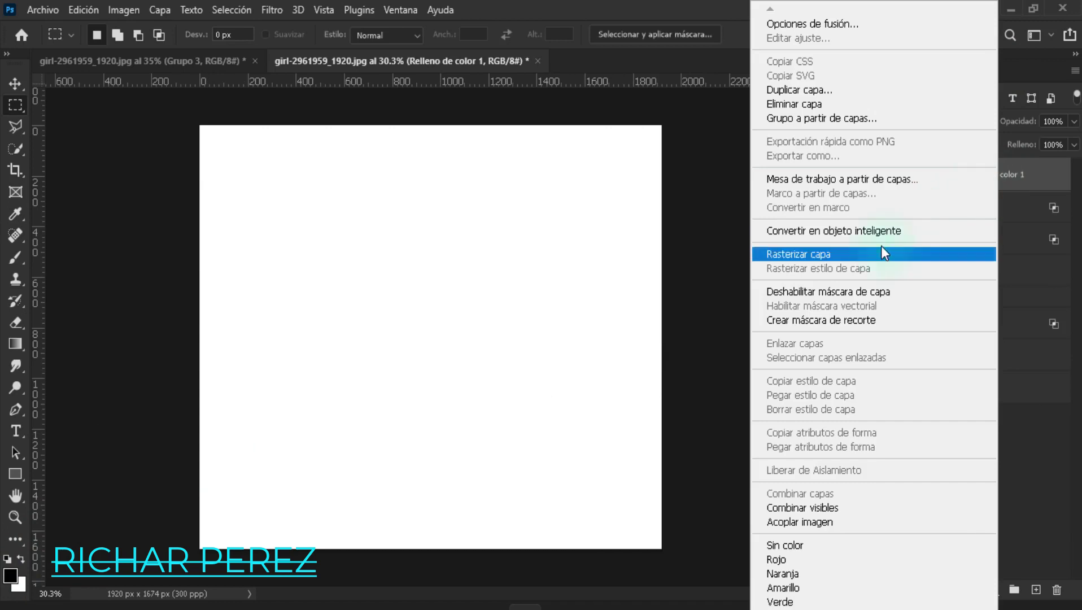
pyautogui.click(874, 232)
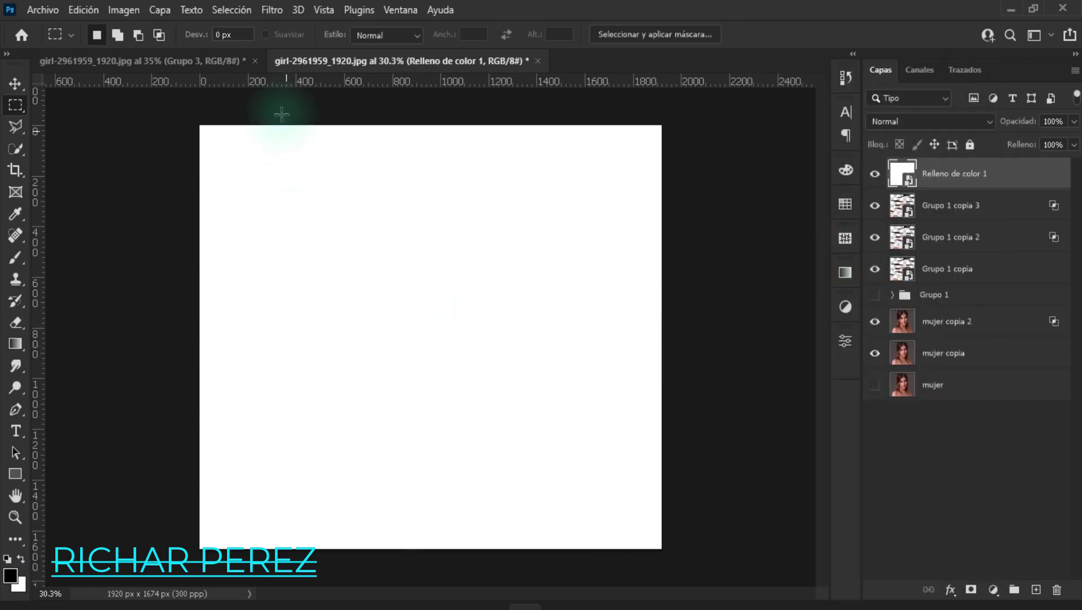
# Apply a Bosquejar > Modelo de semitono smart filter with Línea pattern type to the white fill layer.
pyautogui.click(266, 10)
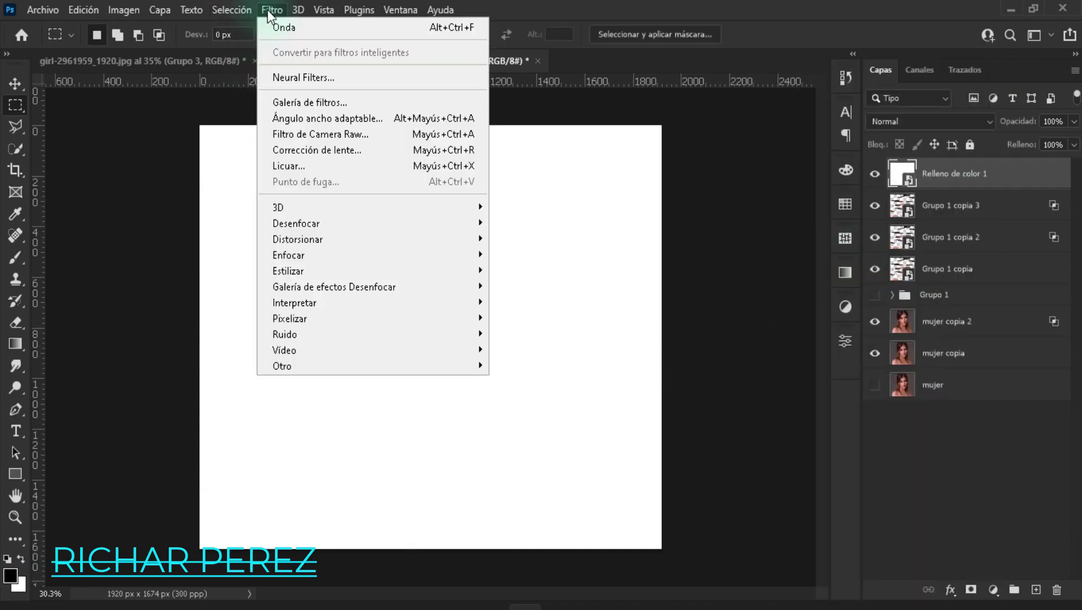
pyautogui.click(302, 104)
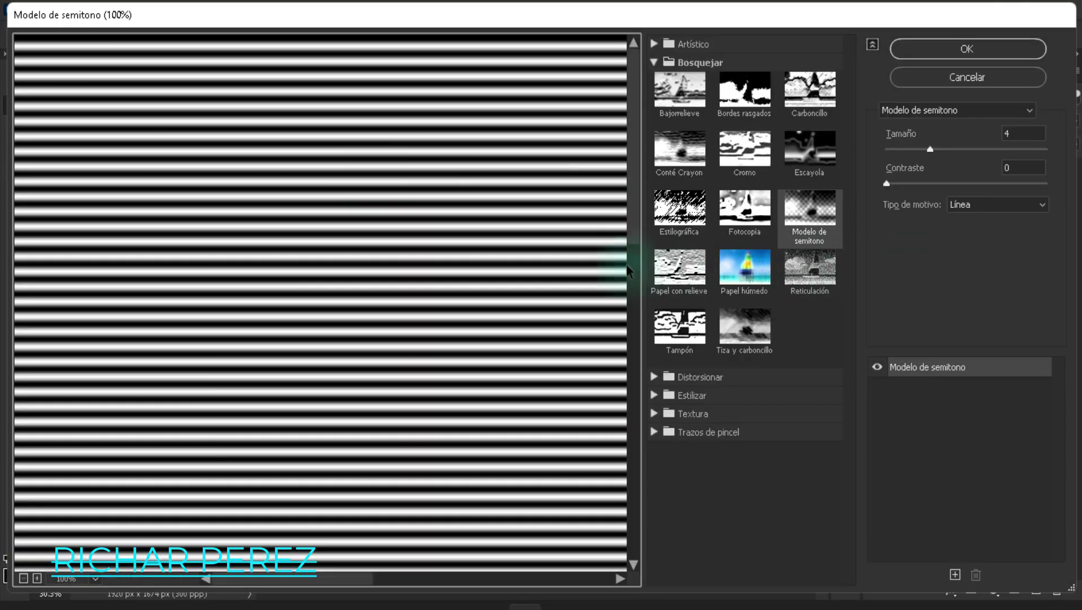
pyautogui.click(654, 62)
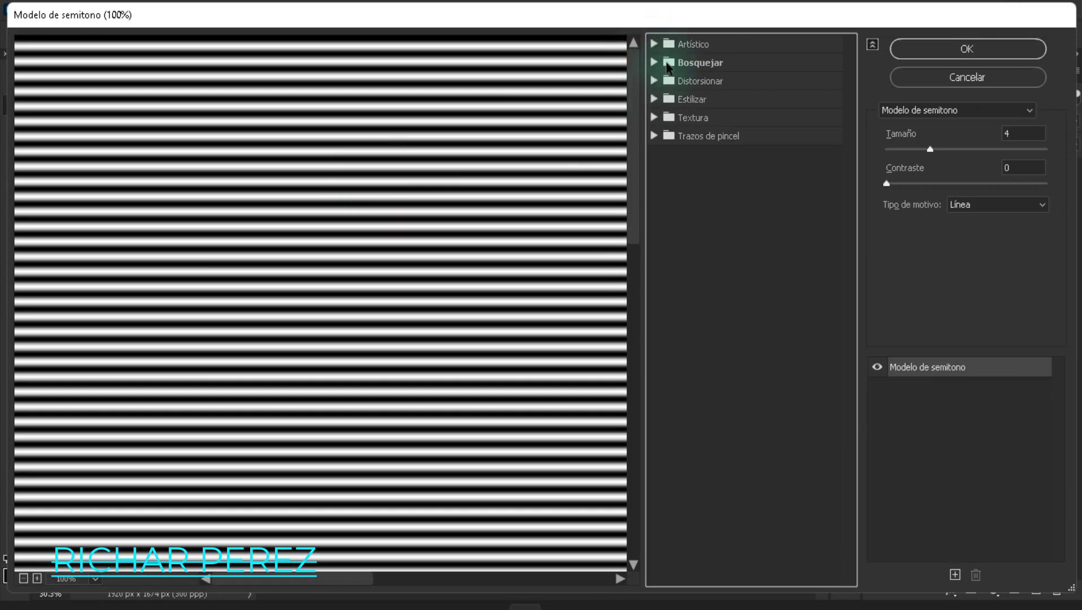
pyautogui.click(660, 64)
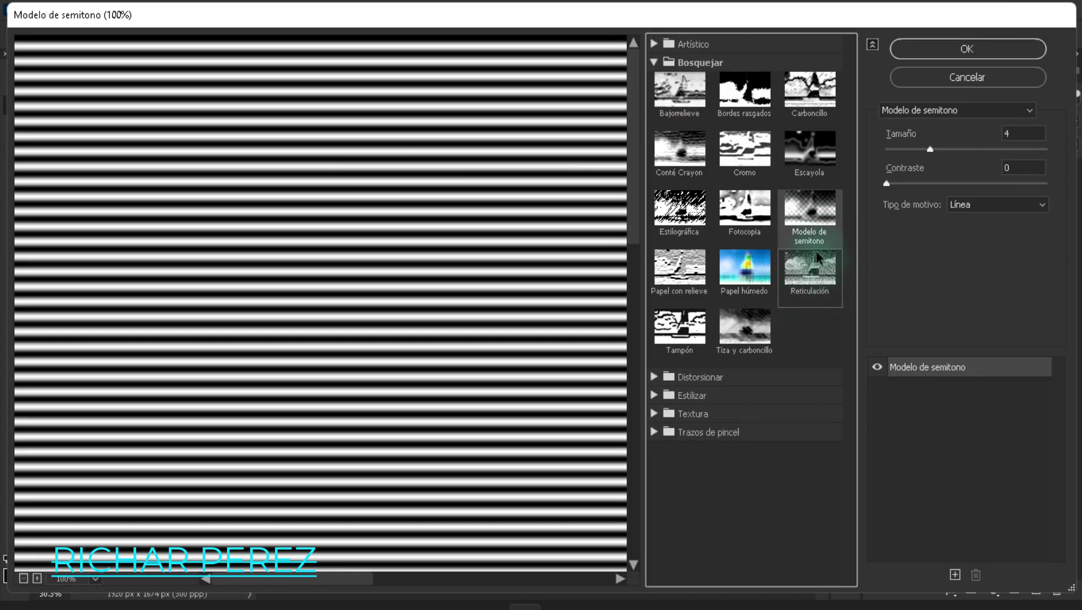
pyautogui.click(971, 112)
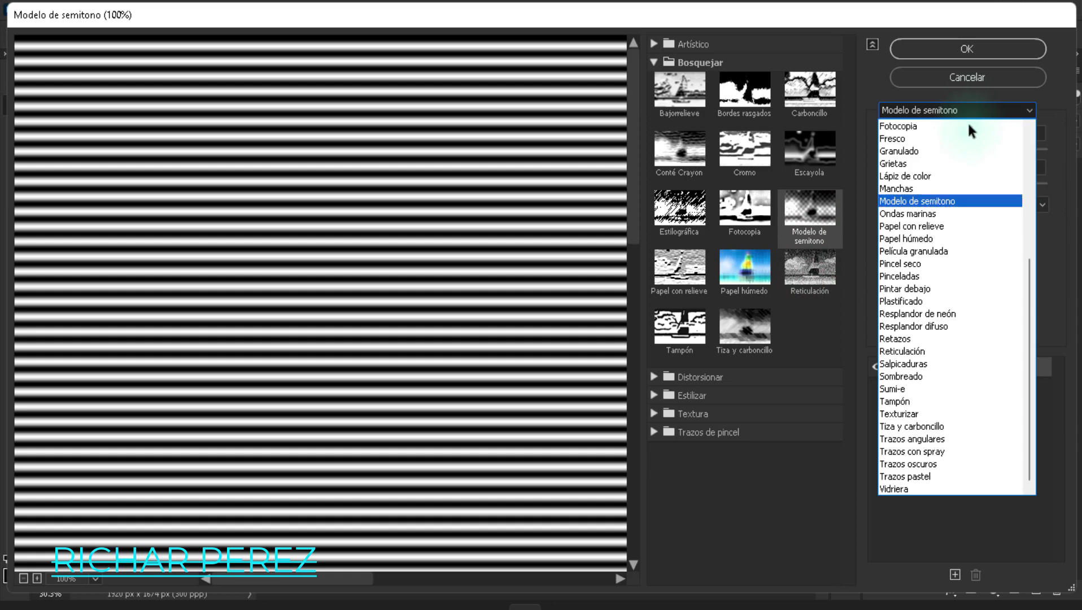
pyautogui.click(928, 202)
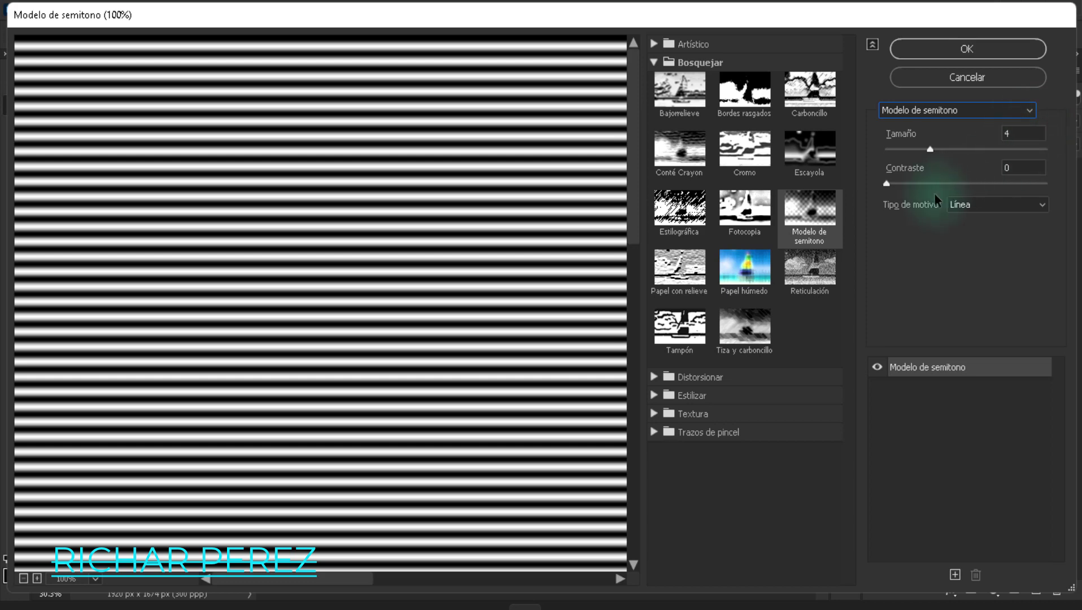
pyautogui.click(961, 211)
pyautogui.click(974, 247)
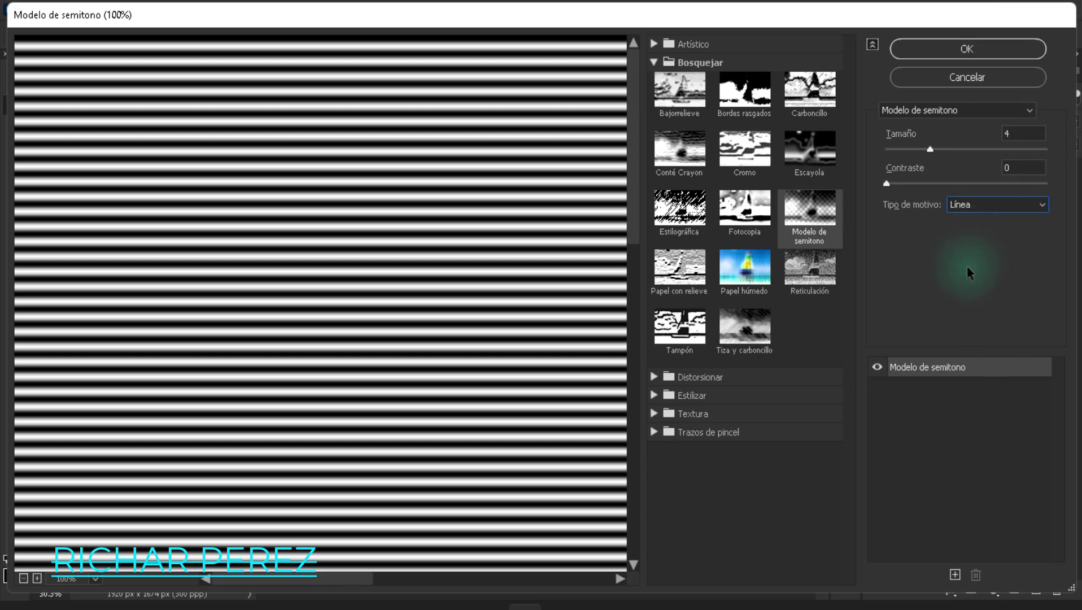
pyautogui.click(947, 50)
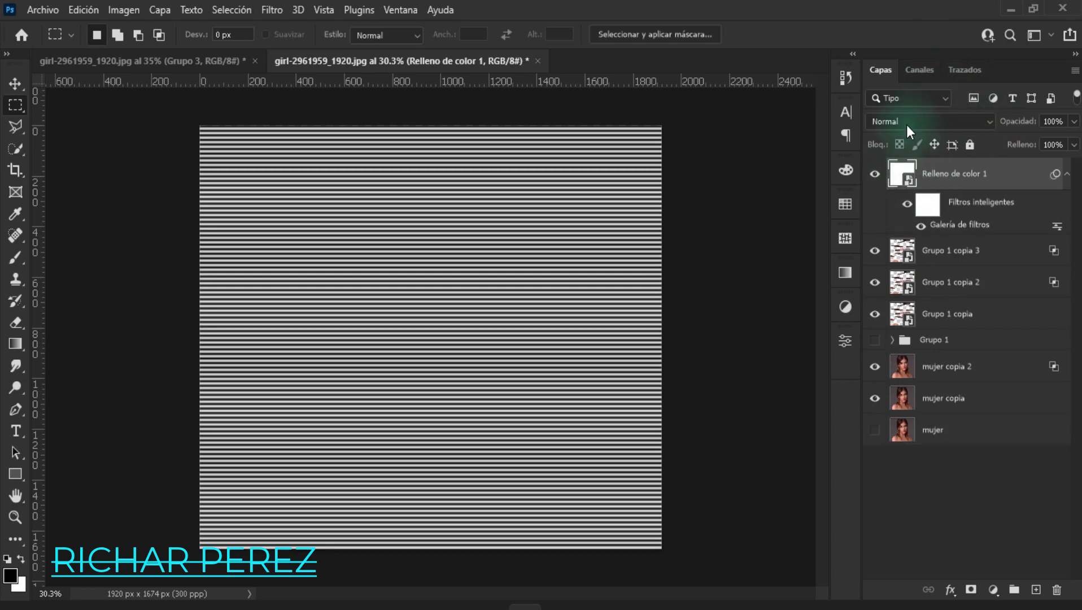
# Set the stripe layer to Luz suave blend mode at 50% opacity, then fit the canvas on screen.
pyautogui.click(906, 126)
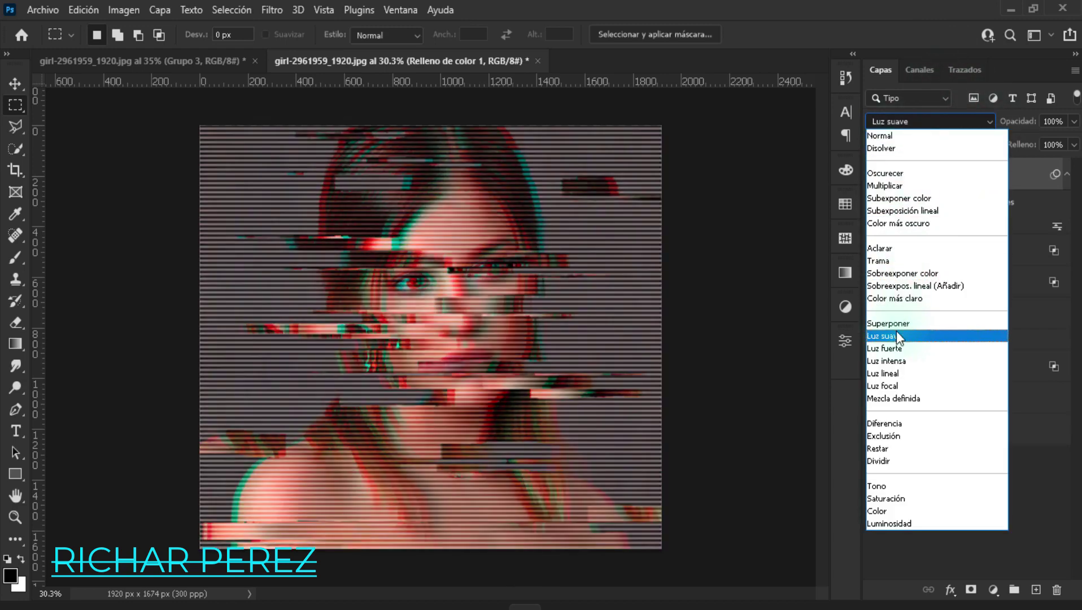
pyautogui.click(903, 335)
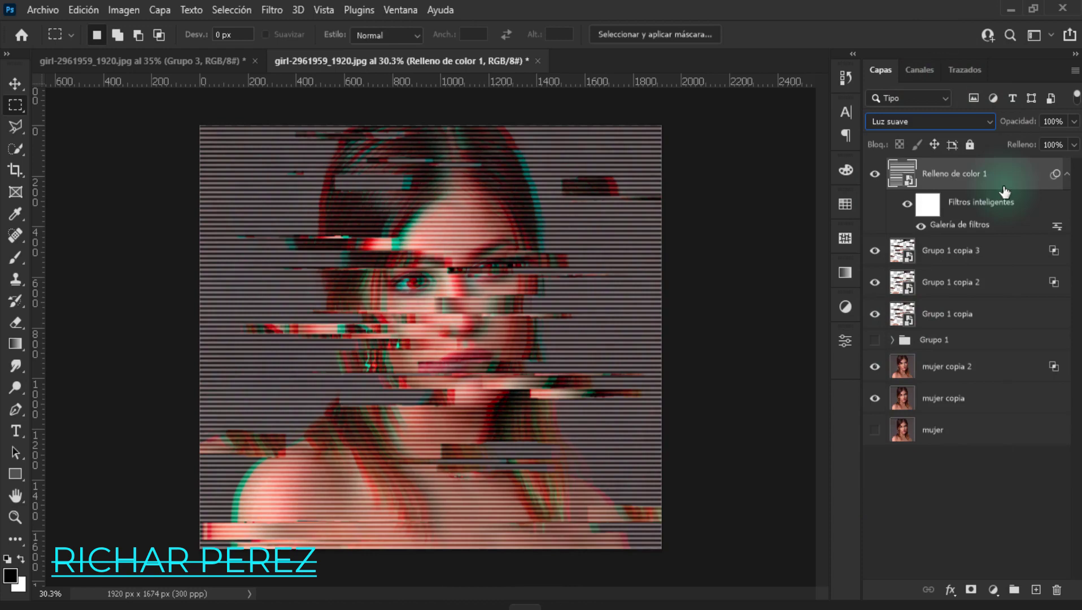
pyautogui.click(1064, 122)
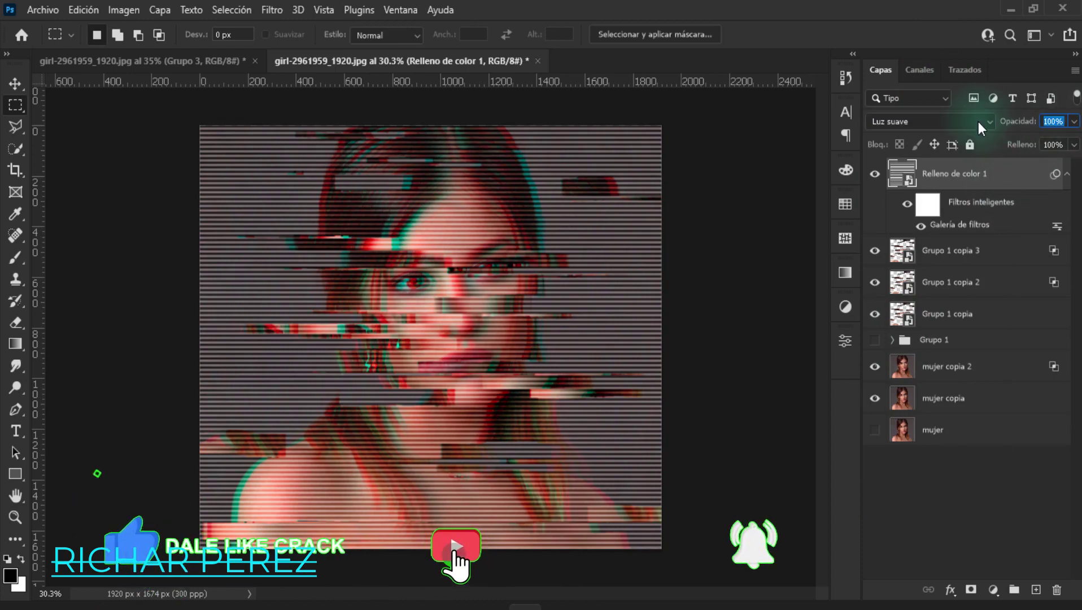
pyautogui.write('50')
pyautogui.press('Return')
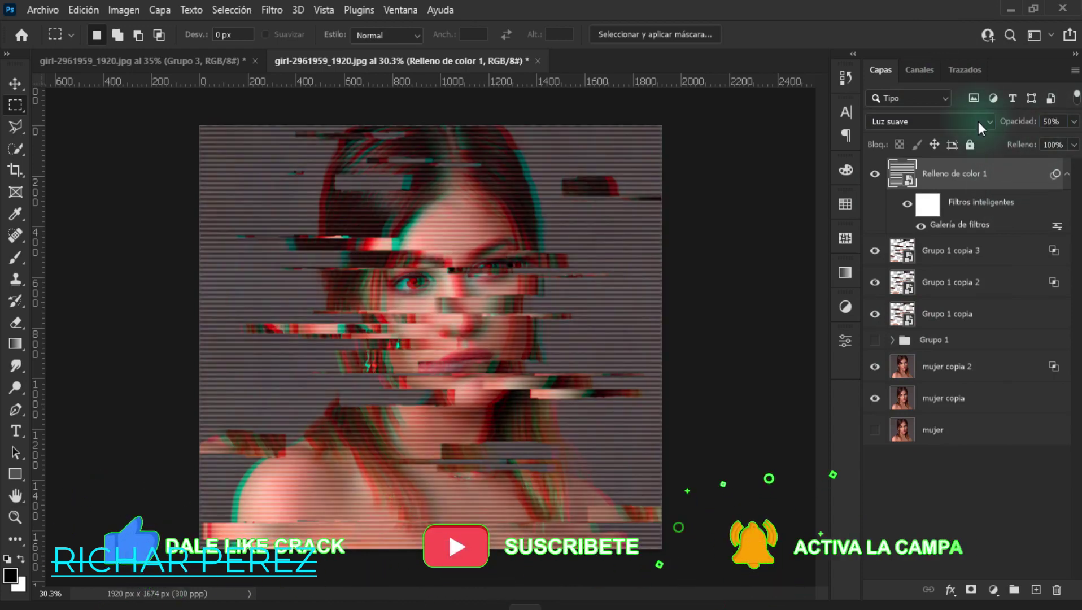
pyautogui.hotkey('ctrl', '0')
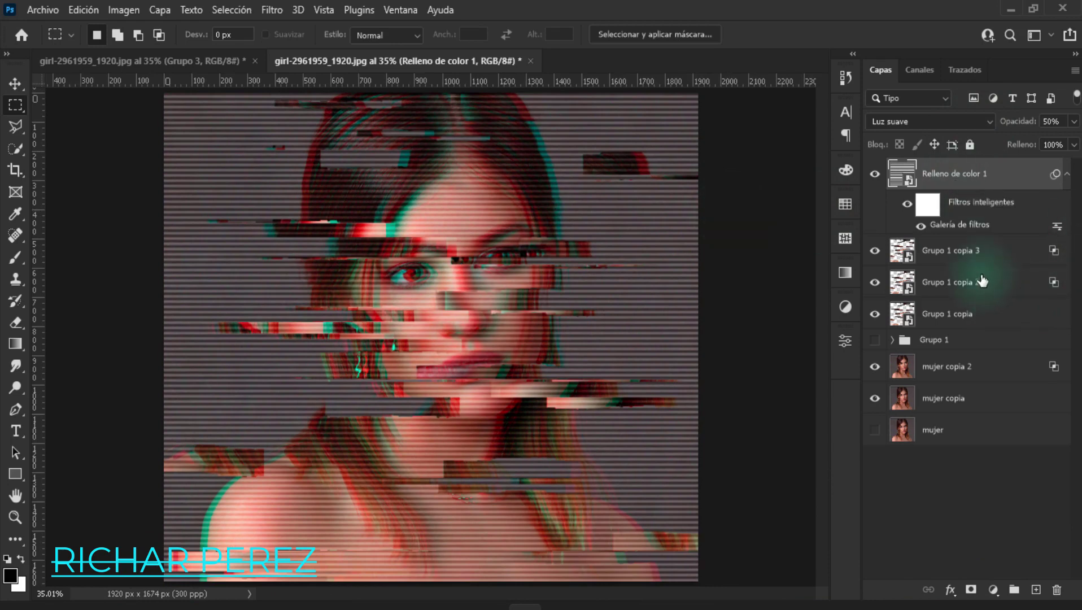
# Group Grupo 1 copia 3 through Grupo 1 copia into Grupo 2 and add a white layer mask.
pyautogui.click(969, 262)
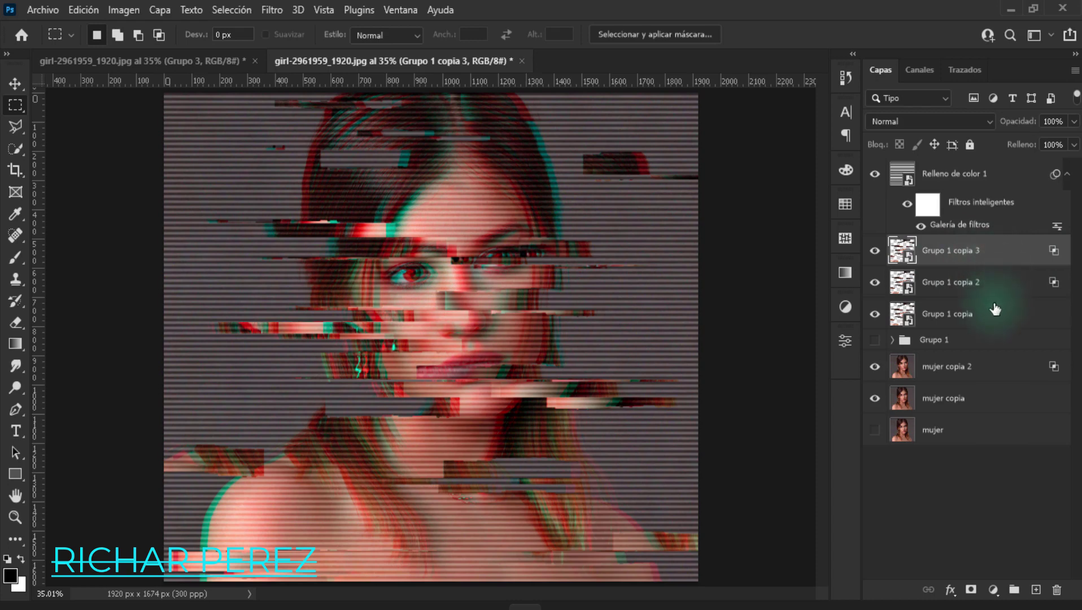
pyautogui.keyDown('shift'); pyautogui.click(973, 325); pyautogui.keyUp('shift')
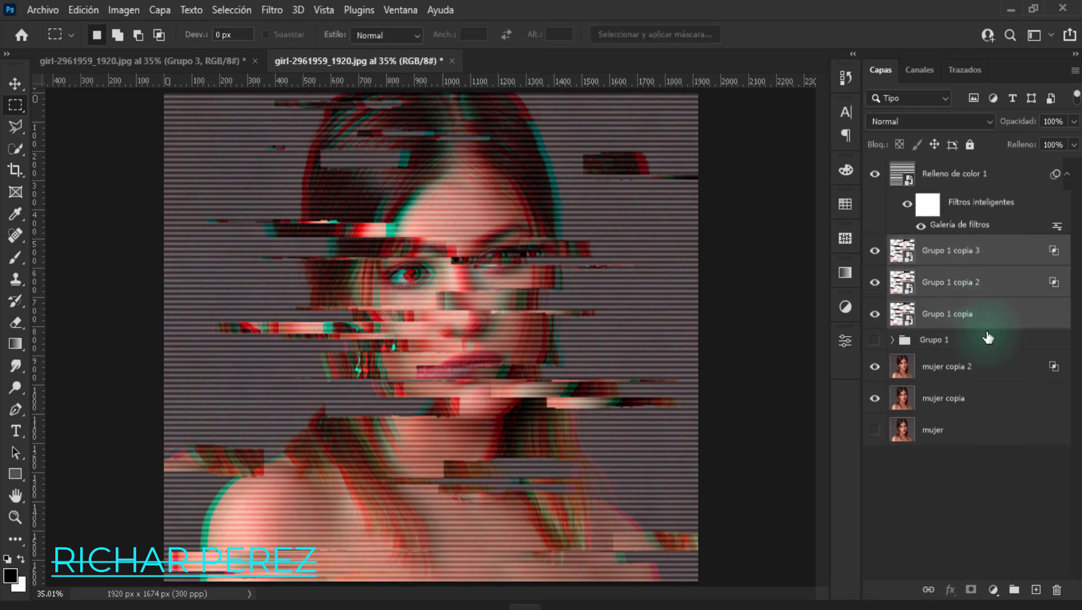
pyautogui.hotkey('ctrl', 'g')
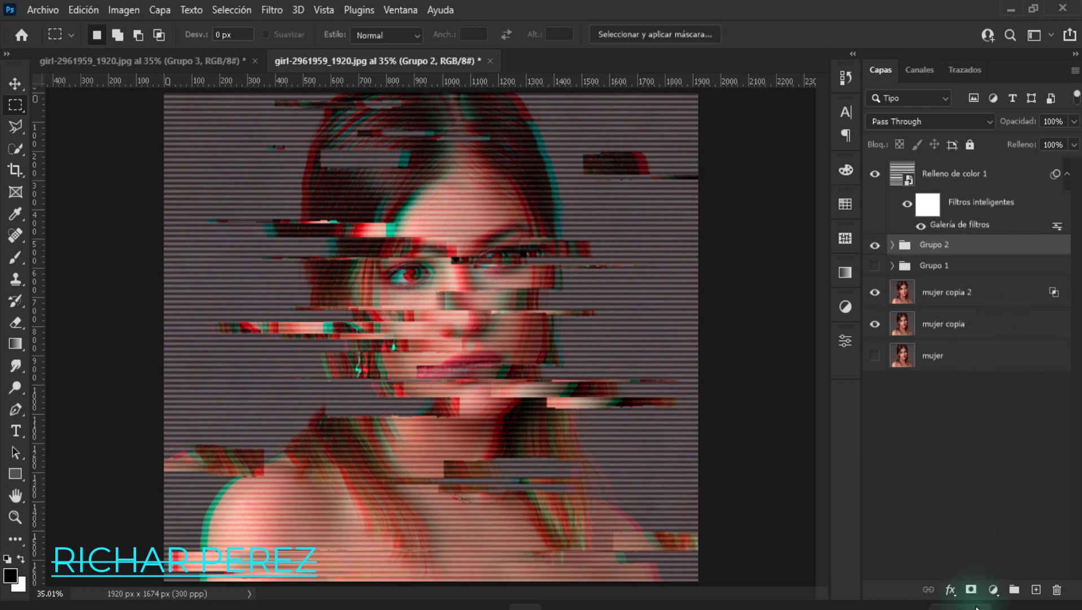
pyautogui.click(971, 590)
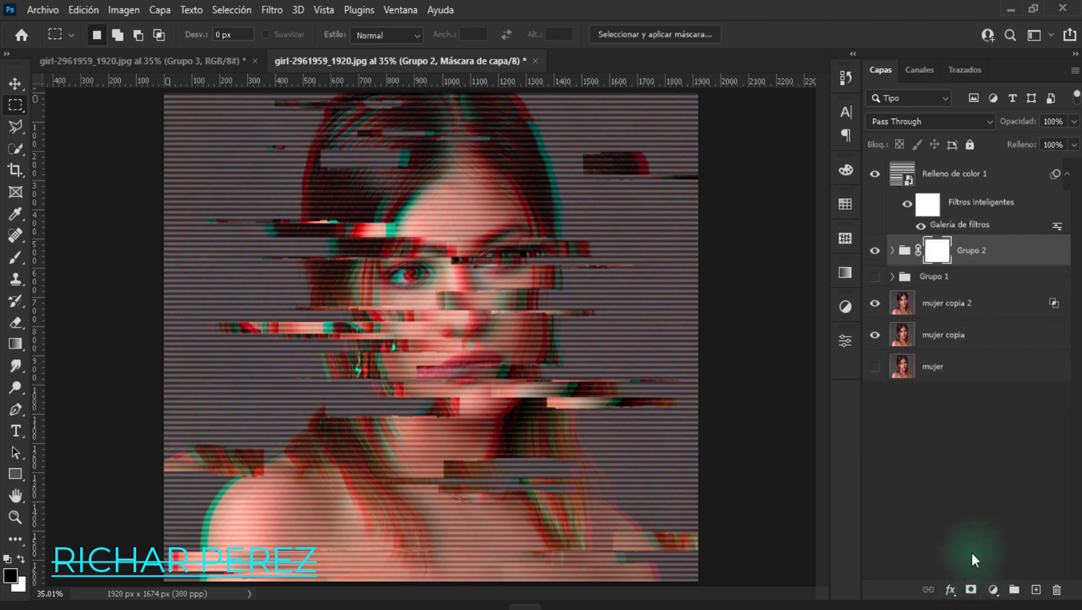
# Set up the Brush tool with the soft round Circular difuso brush at about 331 px.
pyautogui.press('b')
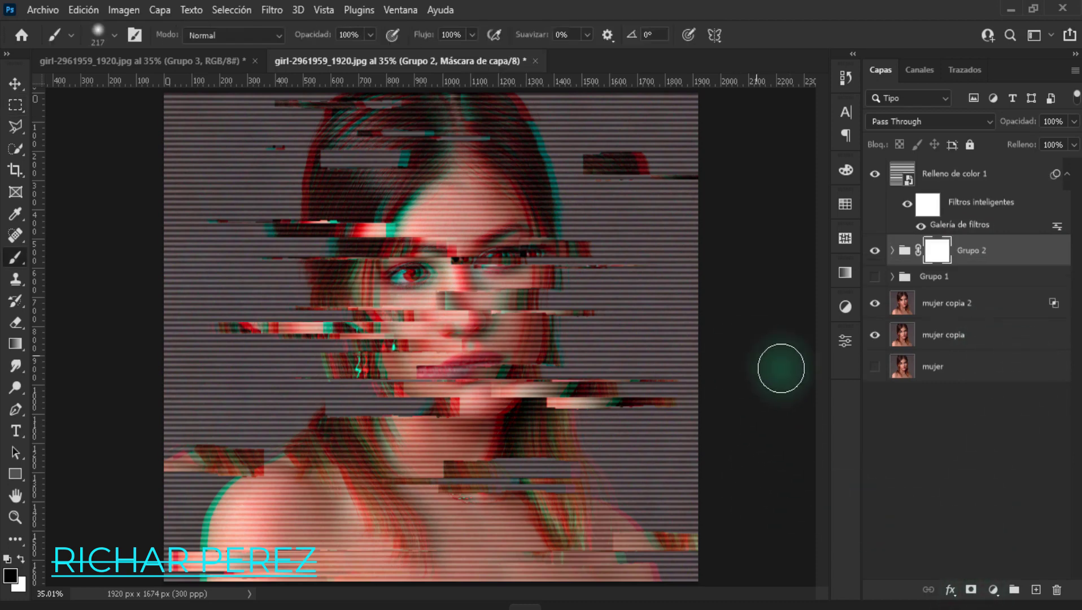
pyautogui.rightClick(13, 254)
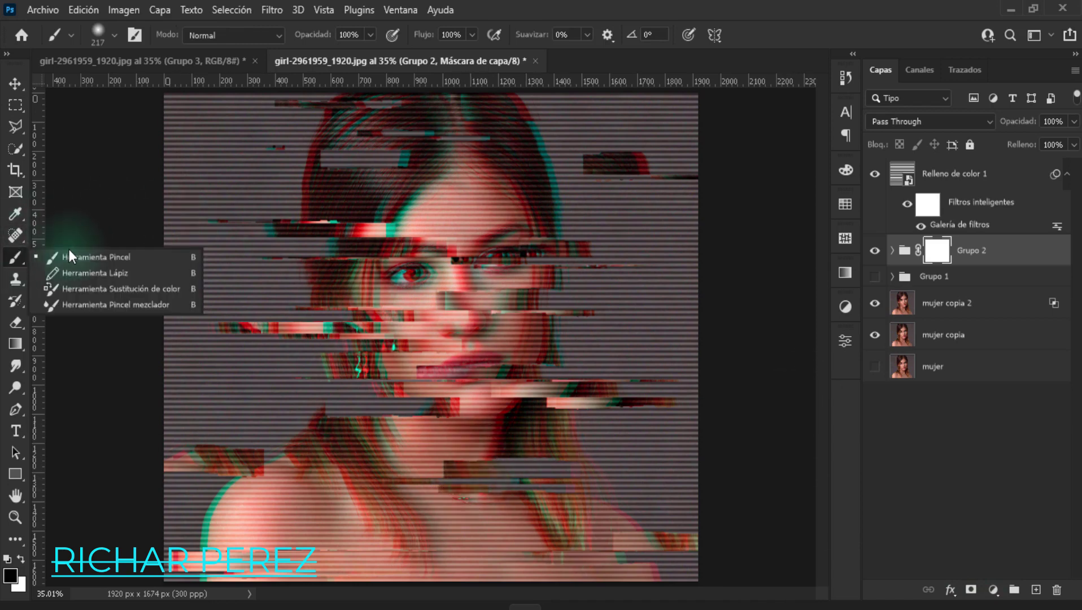
pyautogui.click(70, 252)
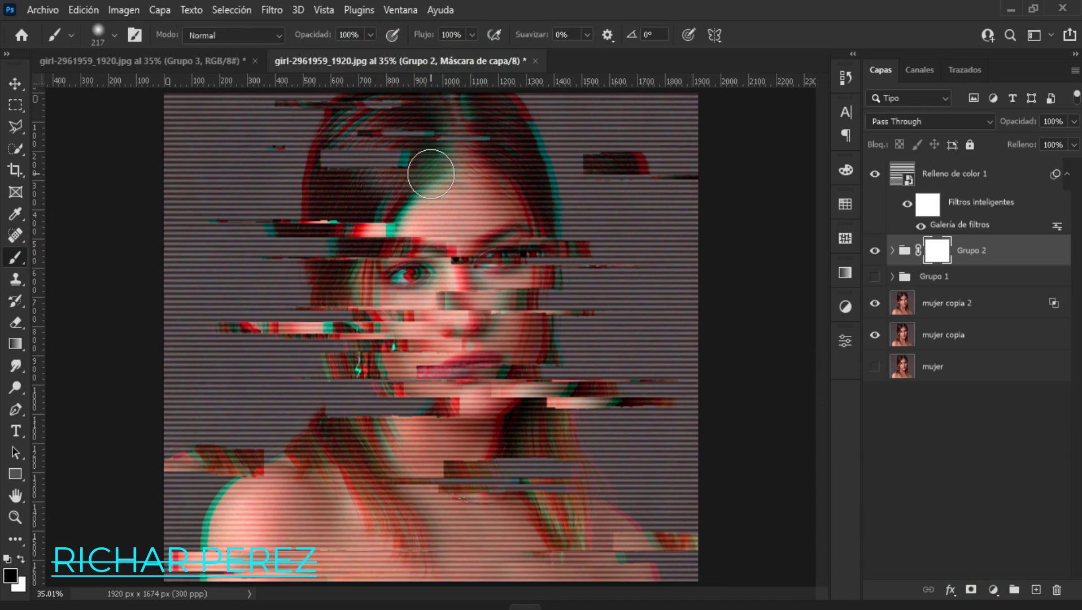
pyautogui.rightClick(430, 169)
pyautogui.click(457, 350)
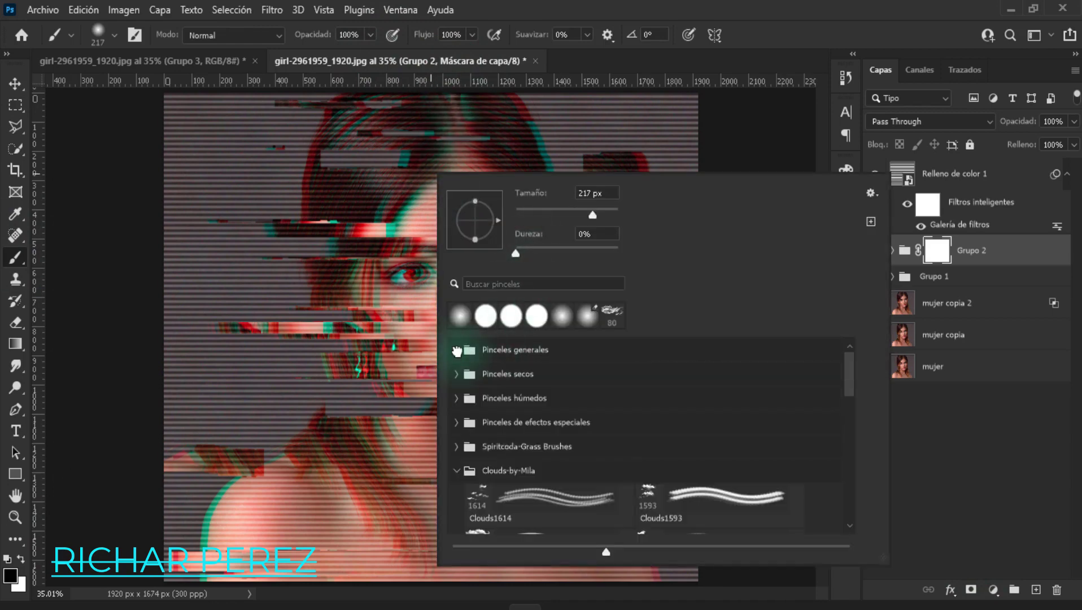
pyautogui.click(490, 384)
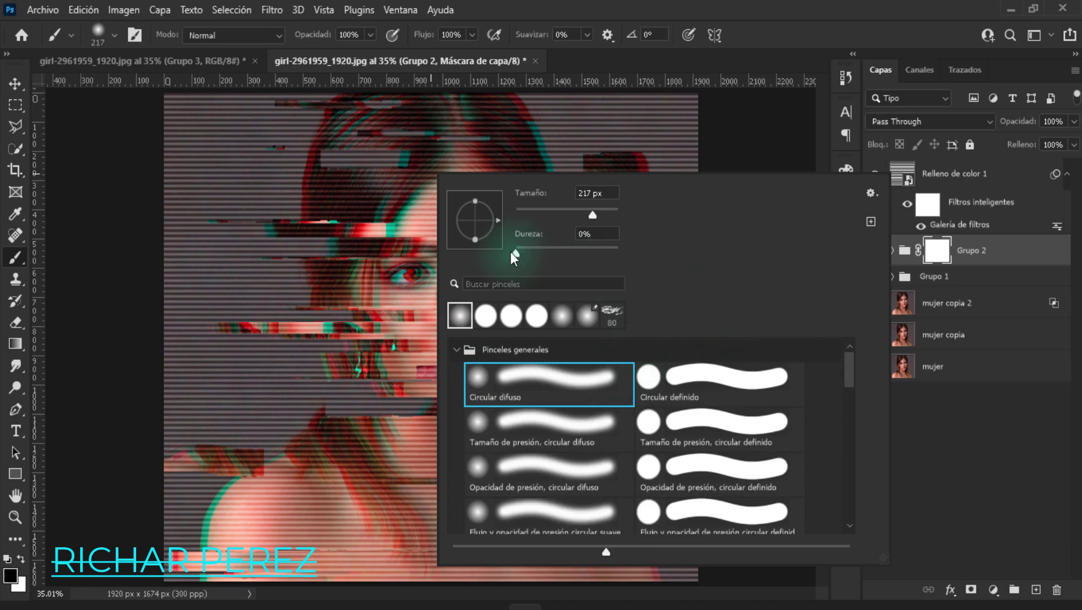
pyautogui.click(700, 95)
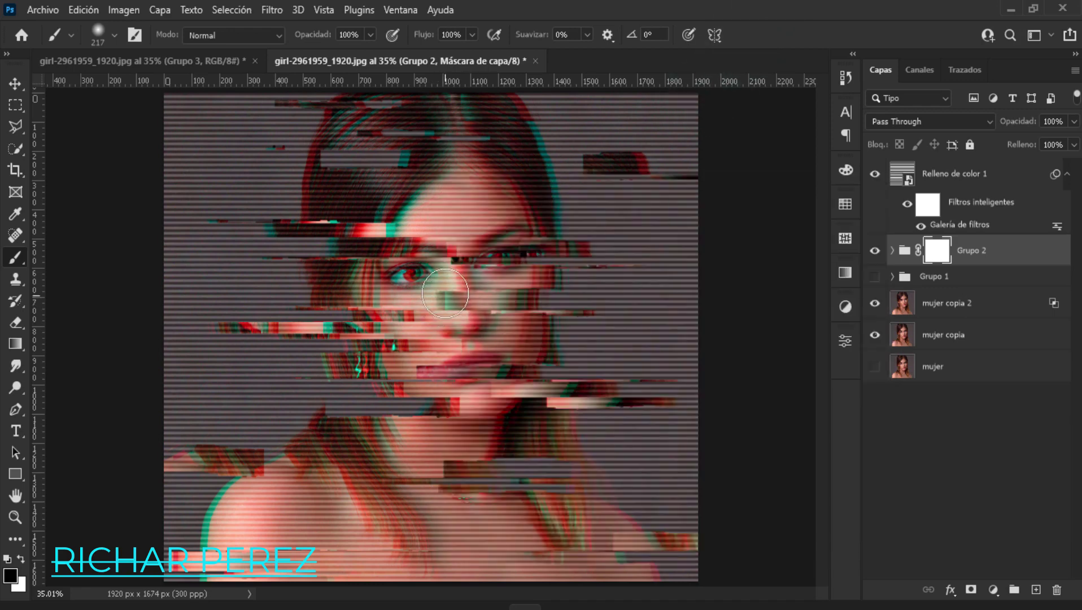
pyautogui.moveTo(452, 257)
pyautogui.mouseDown()
pyautogui.moveTo(454, 321)
pyautogui.moveTo(476, 362)
pyautogui.mouseUp()
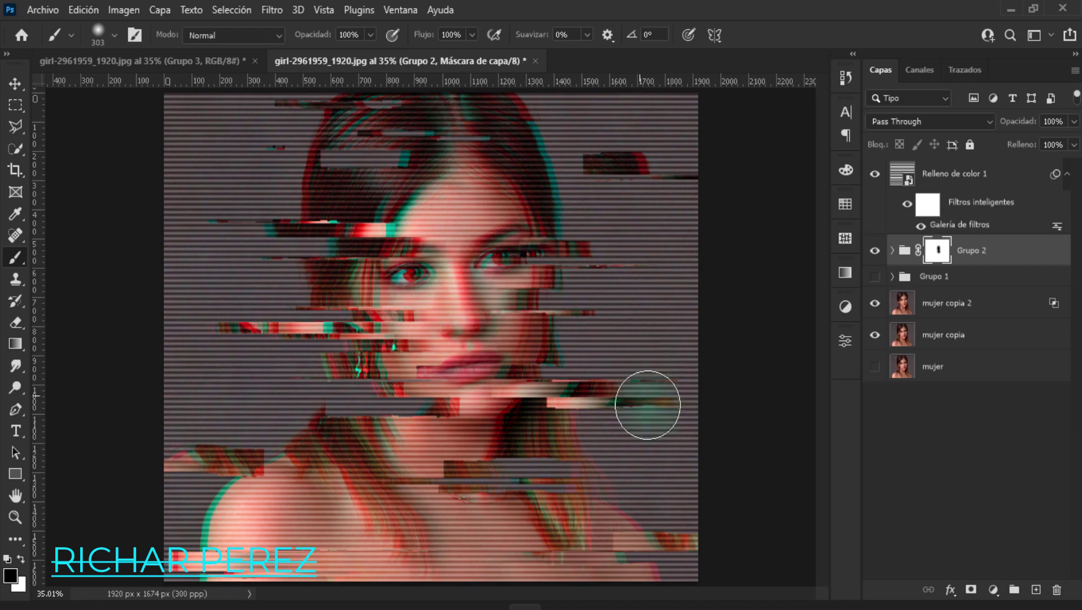